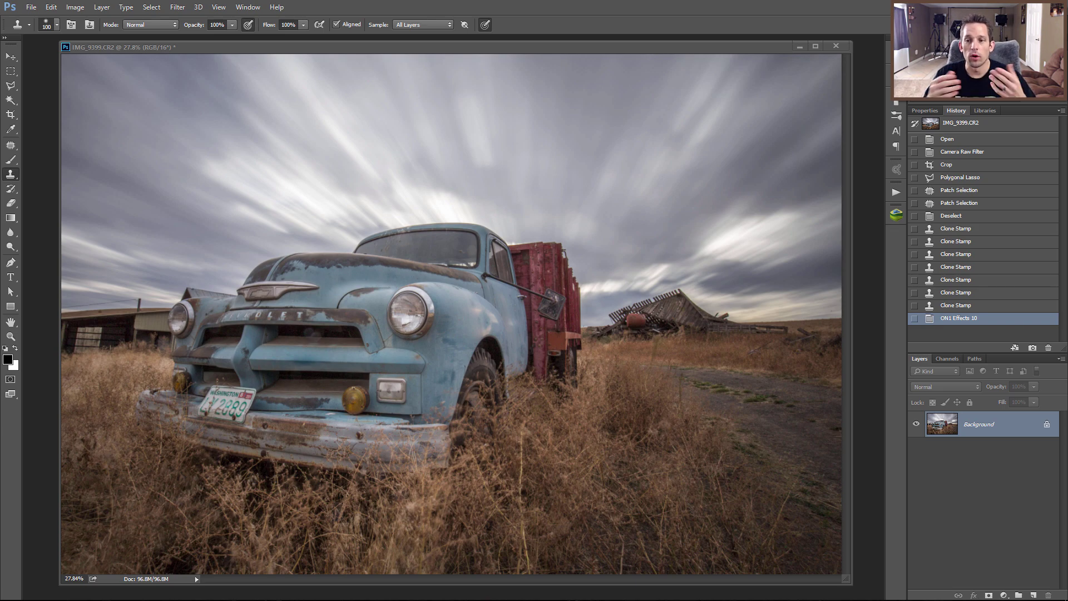
Compare the original History snapshot of the truck photo with its latest edited state
left_click(964, 123)
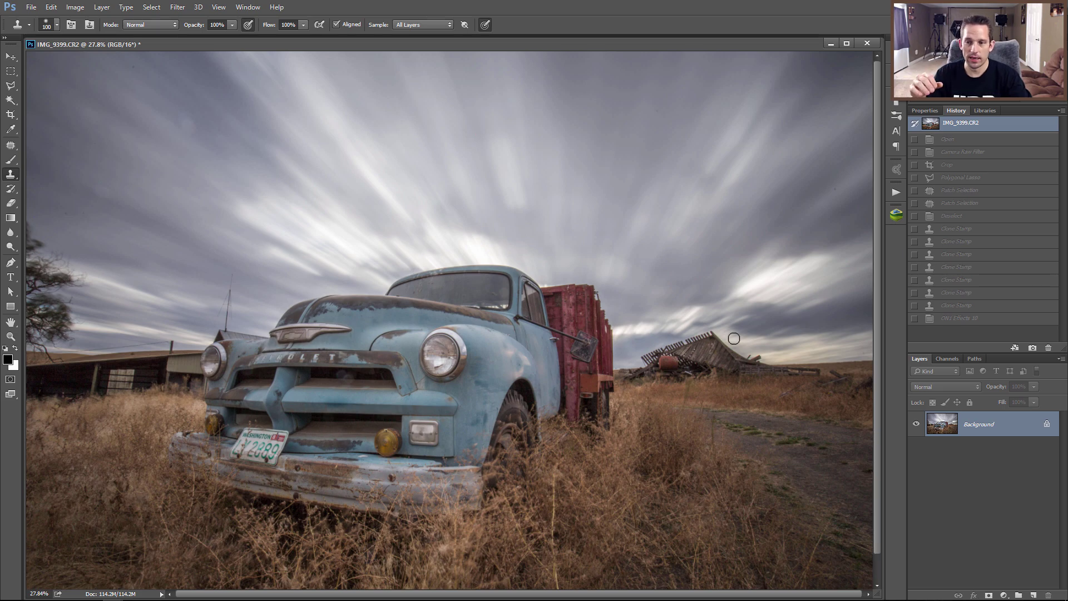
key("ctrl+z")
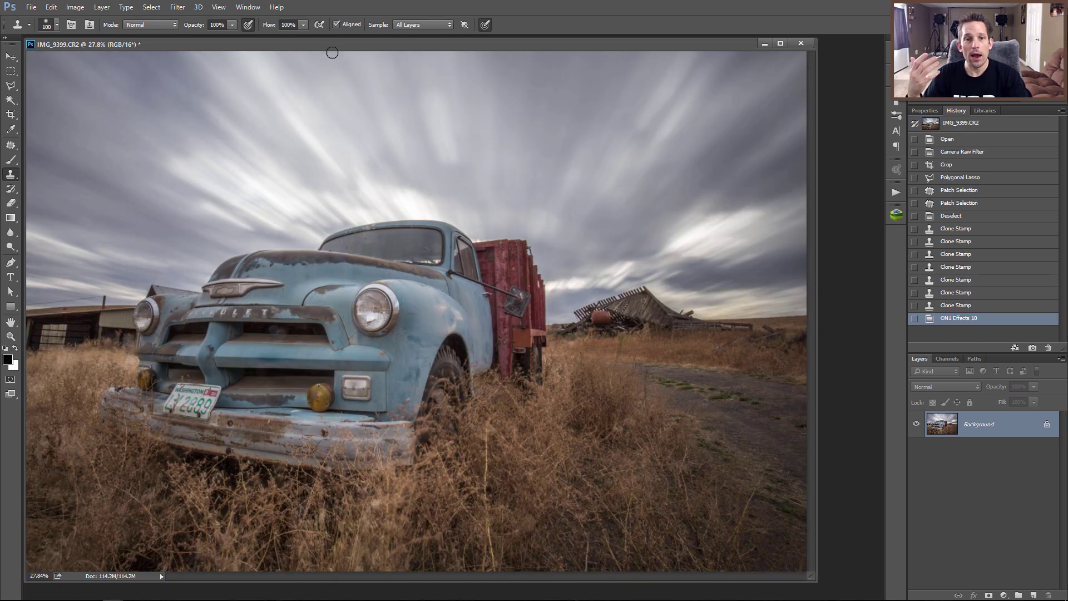
left_click_drag(344, 46, 364, 48)
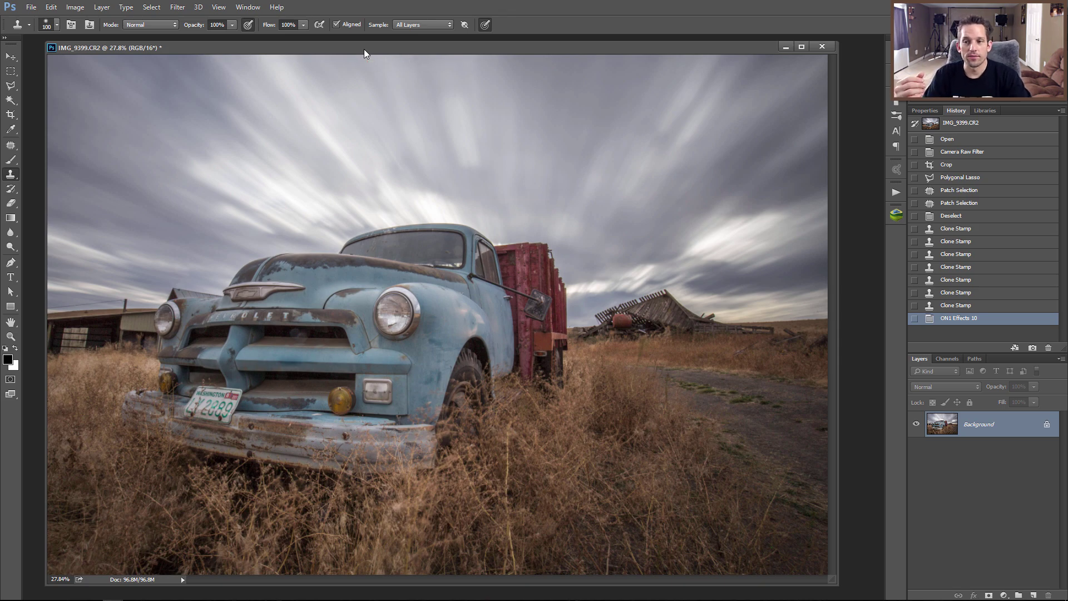
Send the truck photo to ON1 Effects 10 and hide the Browser panel
left_click(177, 6)
mouse_move(184, 251)
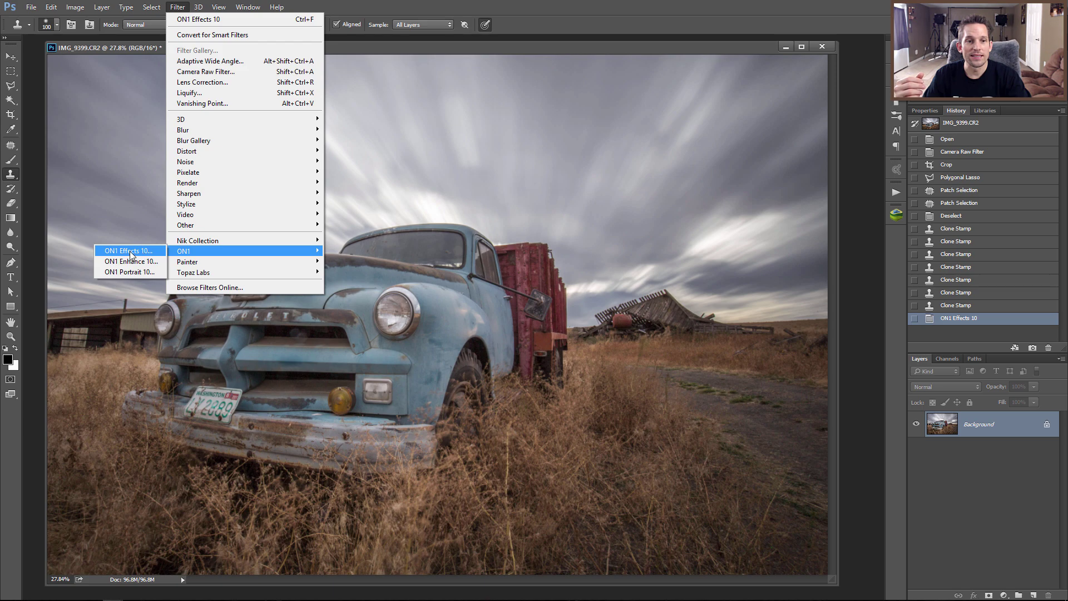
left_click(129, 253)
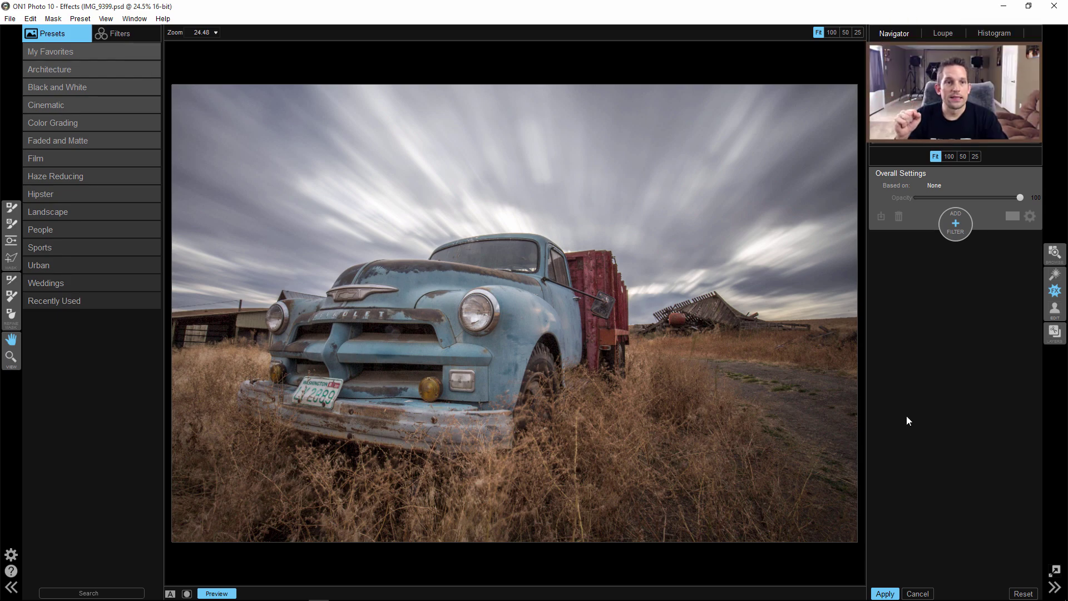
left_click(135, 18)
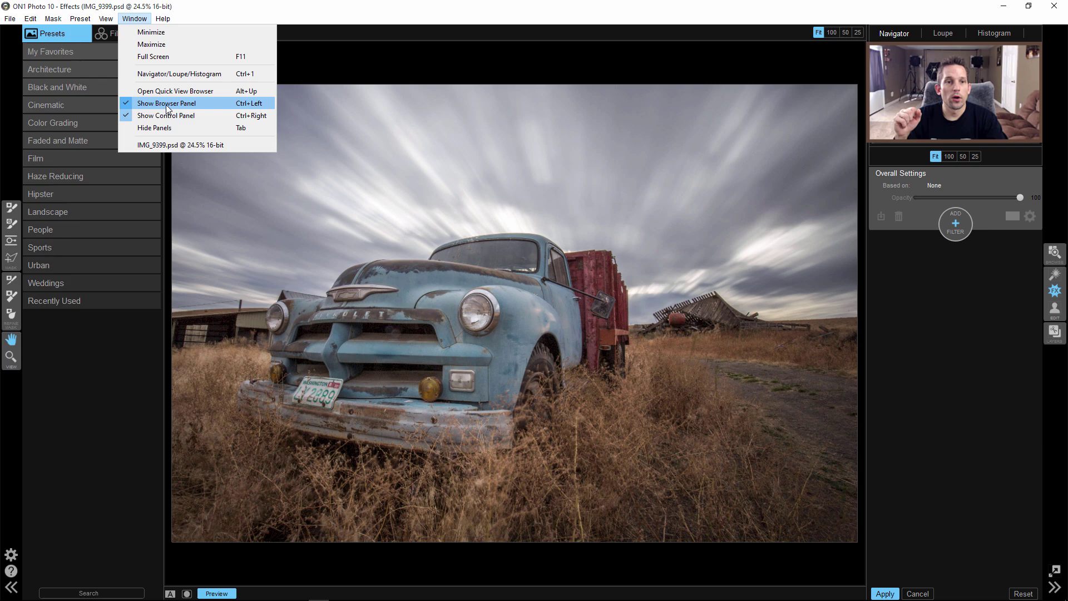
left_click(128, 104)
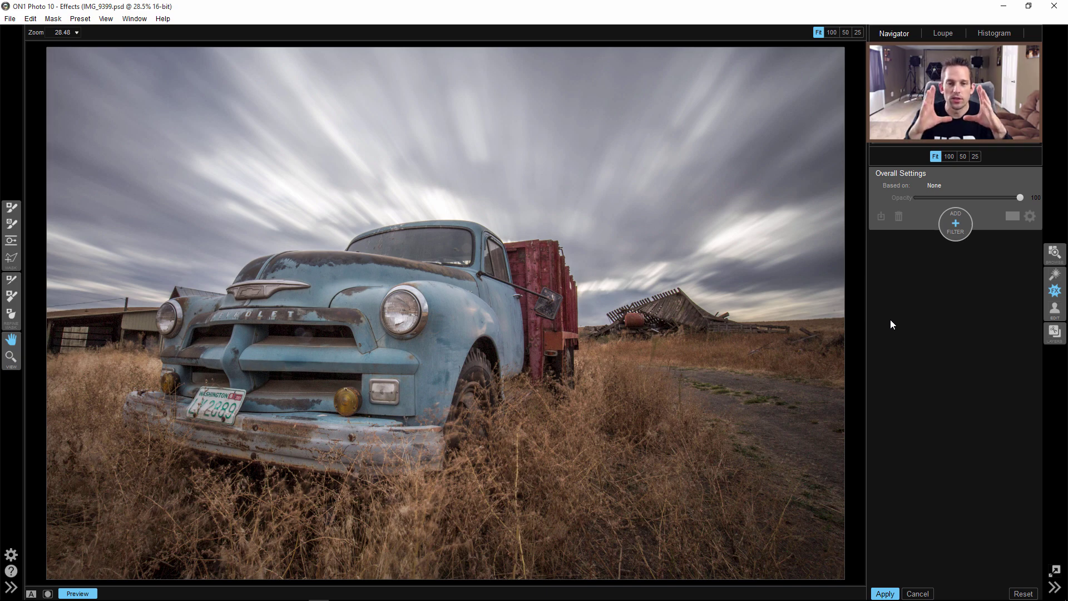
Add Sunshine with amount 83, warmth 16 and glow 8, toggling it to compare
left_click(958, 225)
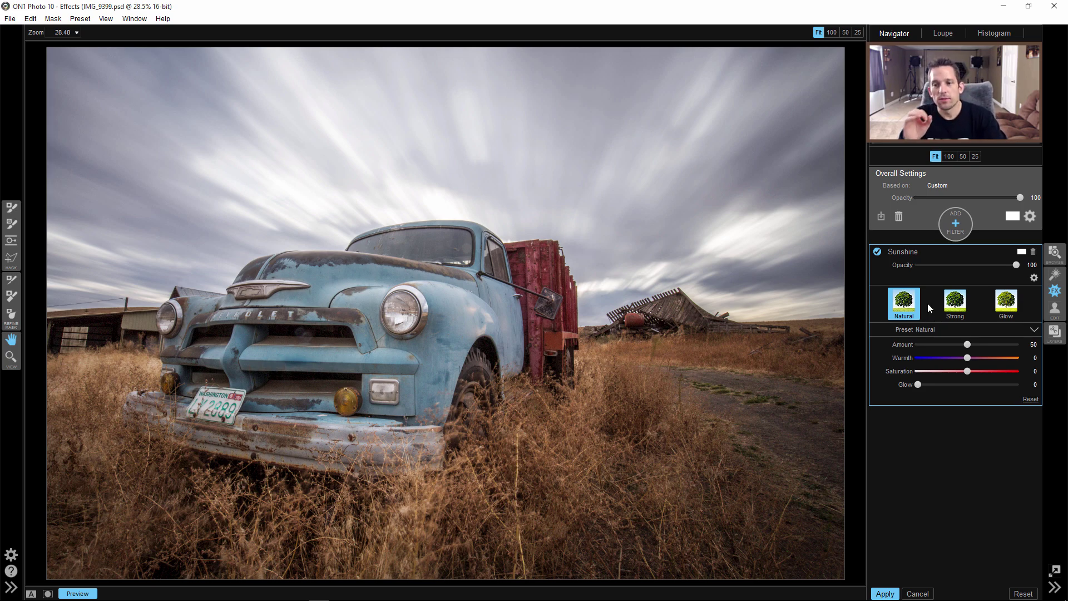
left_click_drag(973, 345, 987, 345)
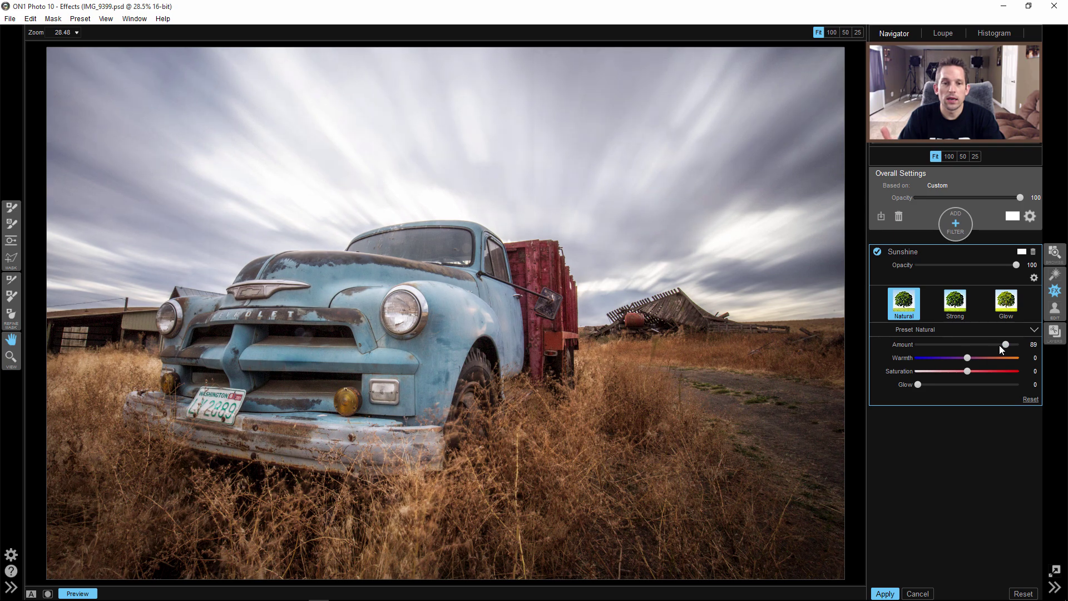
left_click(1000, 346)
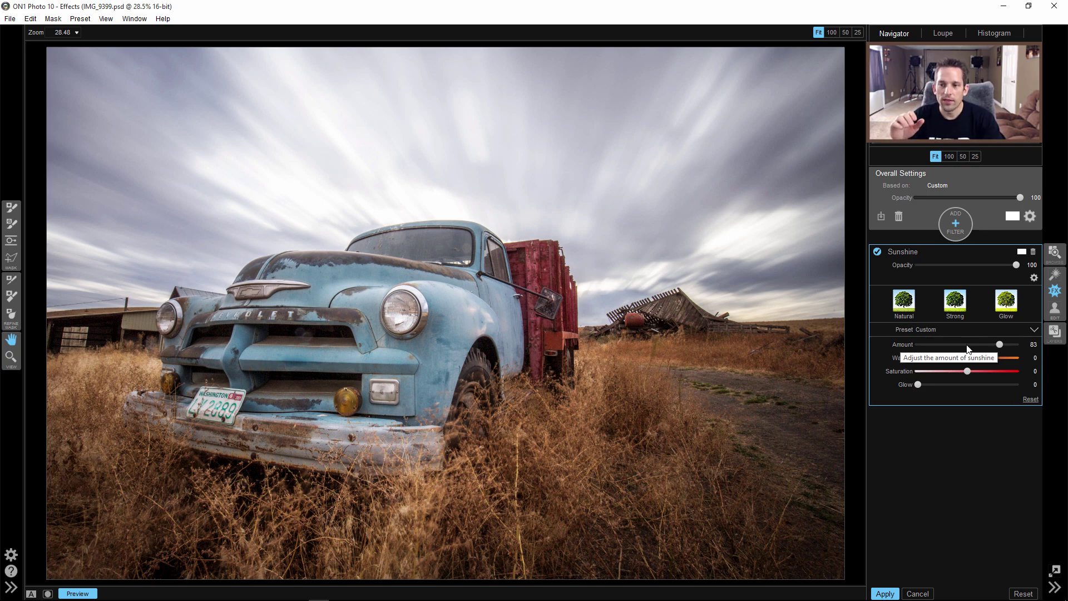
left_click(879, 252)
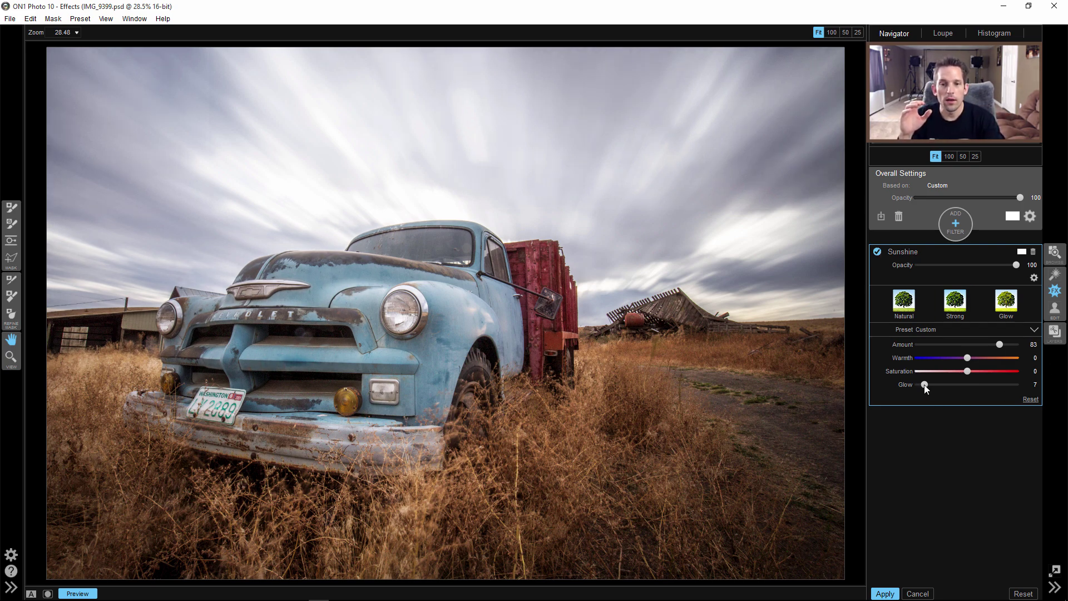
mouse_move(949, 384)
left_mouse_down()
mouse_move(1014, 386)
mouse_move(926, 384)
left_mouse_up()
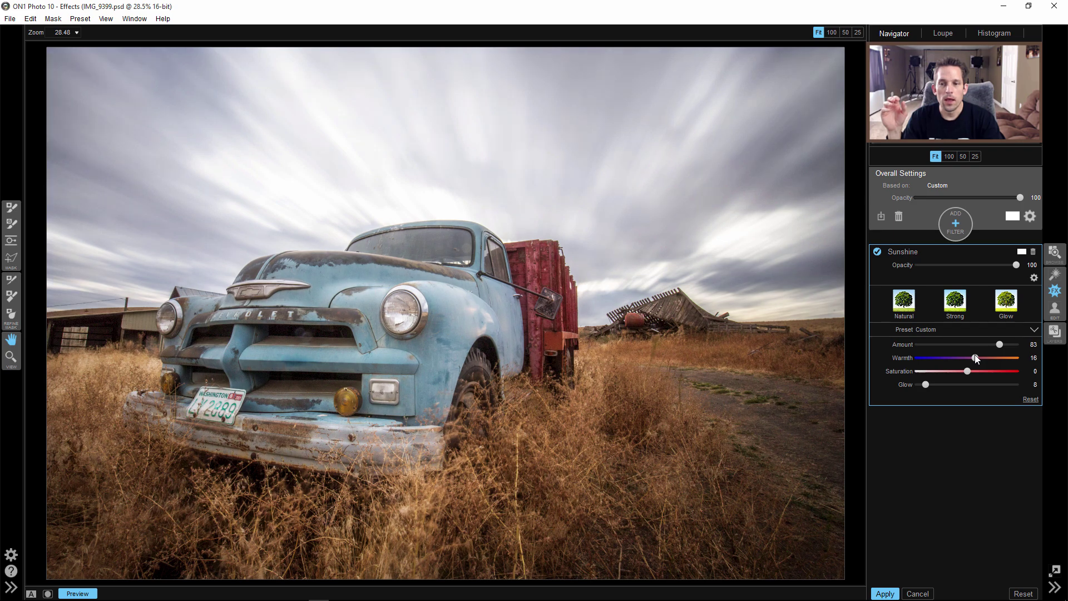
left_click(877, 251)
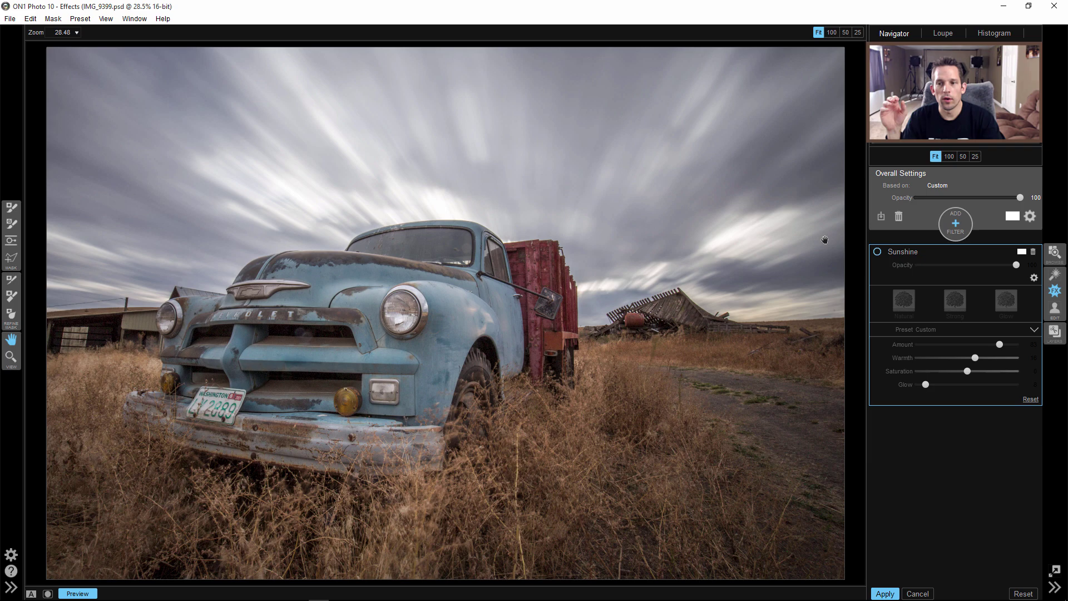
left_click(876, 251)
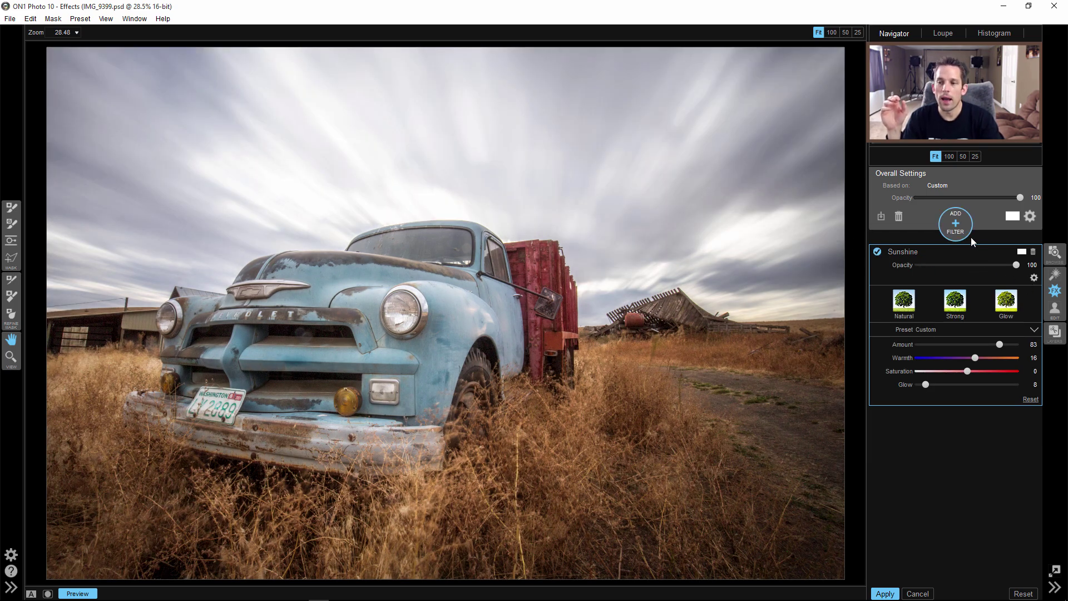
Set Sunshine's Protect Highlights to 61 and collapse the Sunshine filter
left_click(1034, 278)
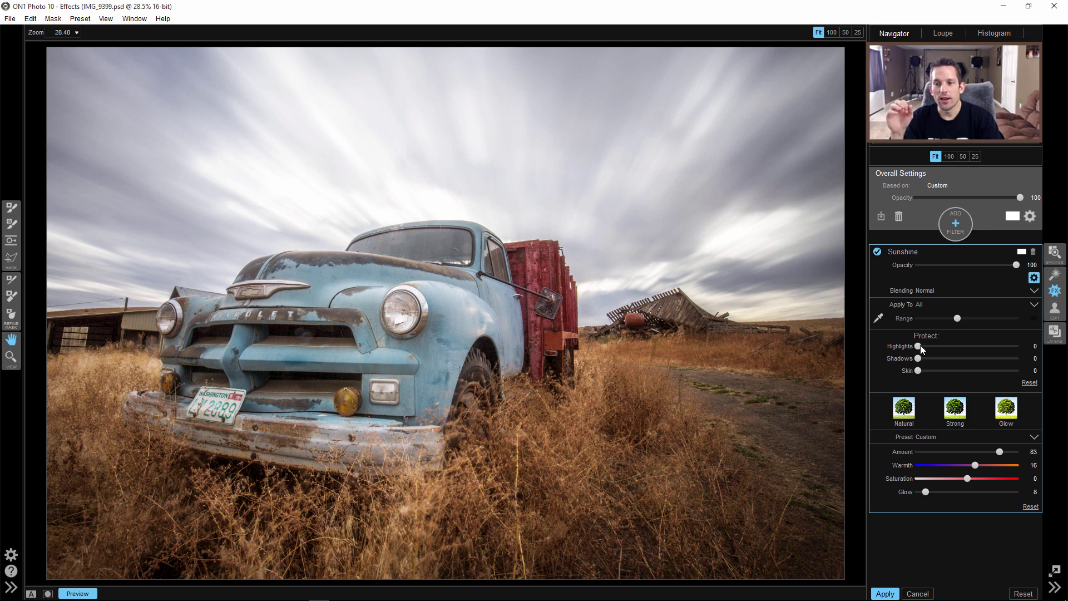
left_click_drag(969, 348, 1013, 347)
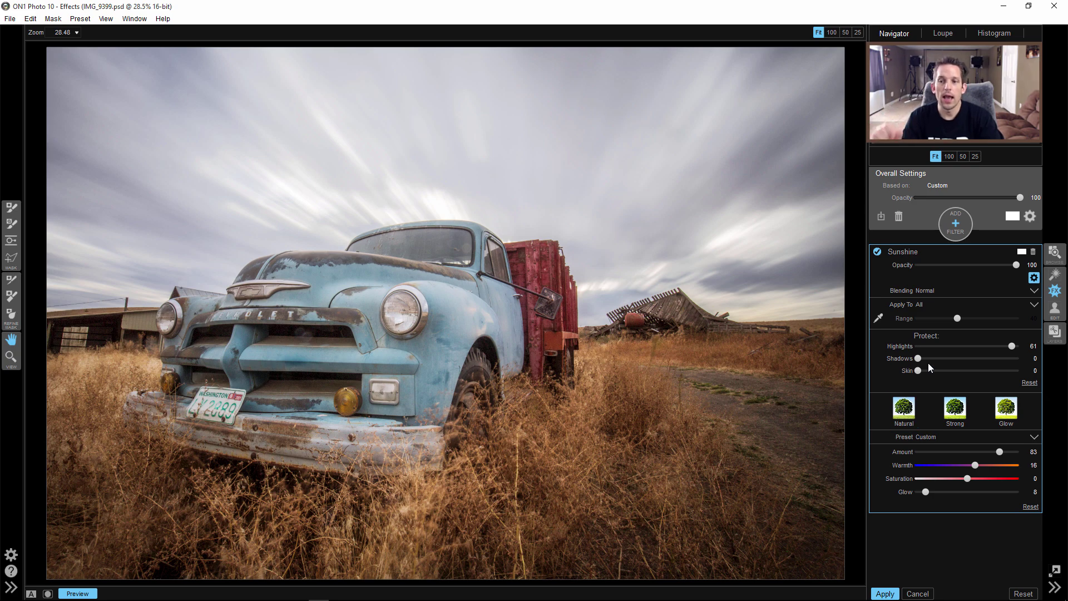
mouse_move(1008, 345)
left_mouse_down()
mouse_move(939, 348)
mouse_move(998, 353)
left_mouse_up()
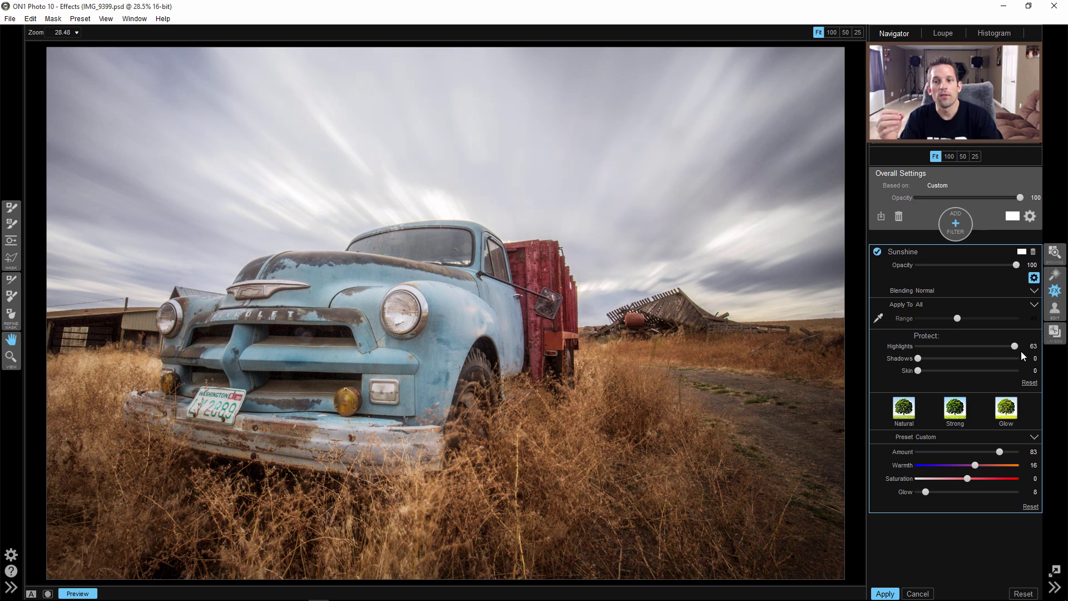
left_click(1010, 351)
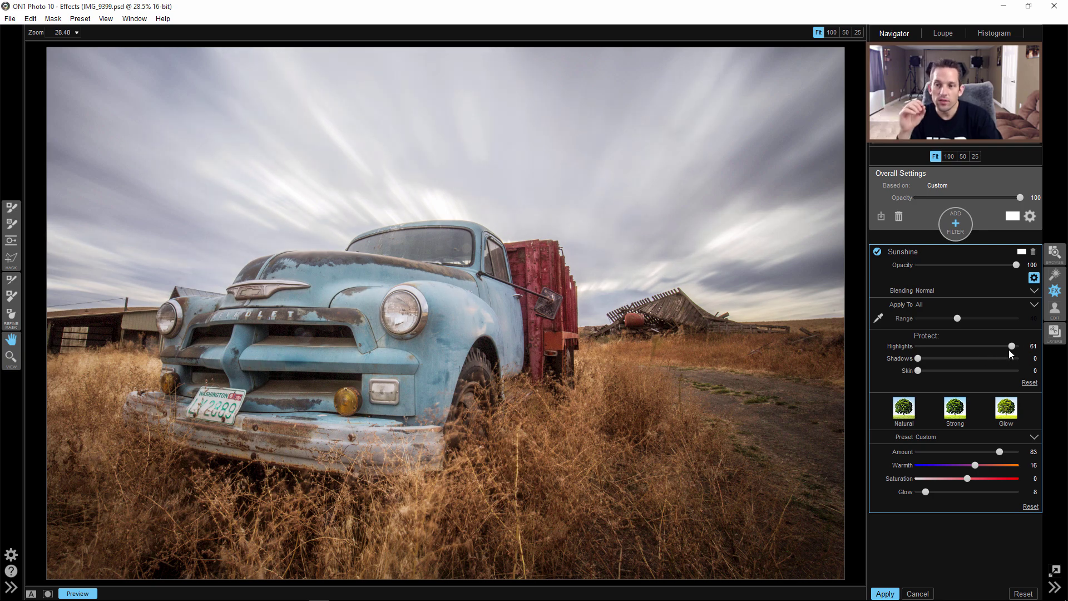
left_click(1034, 276)
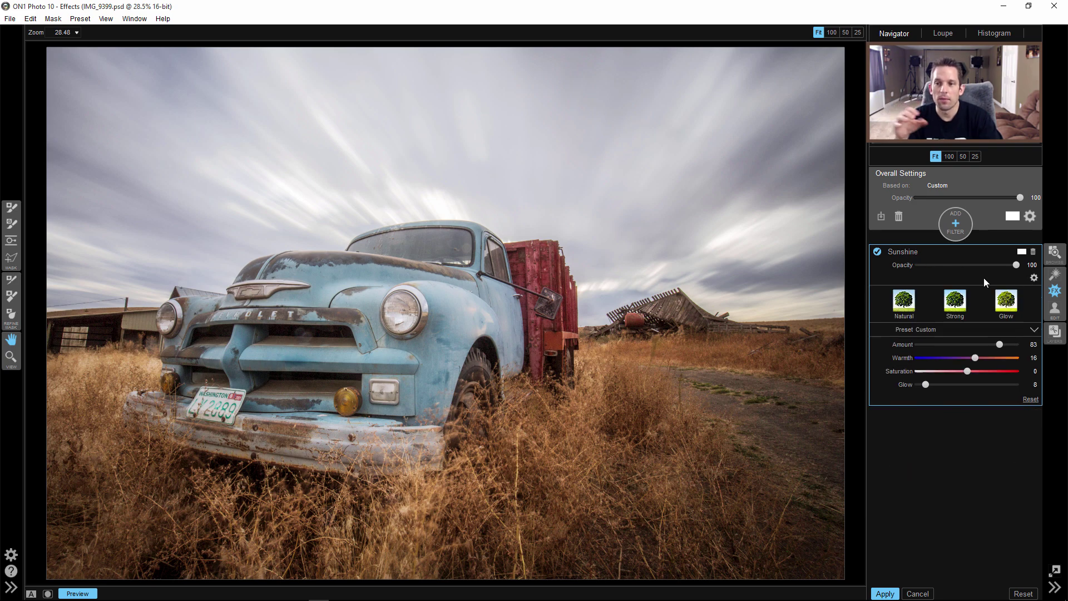
left_click(910, 253)
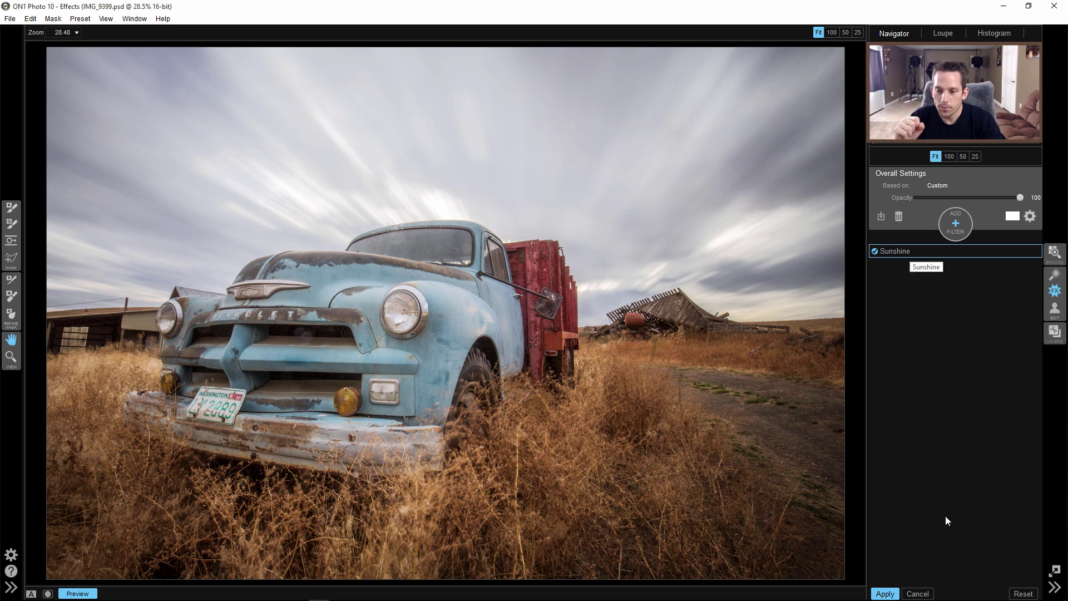
Add an HDR Look filter with compression 200 and increased detail
left_click(951, 218)
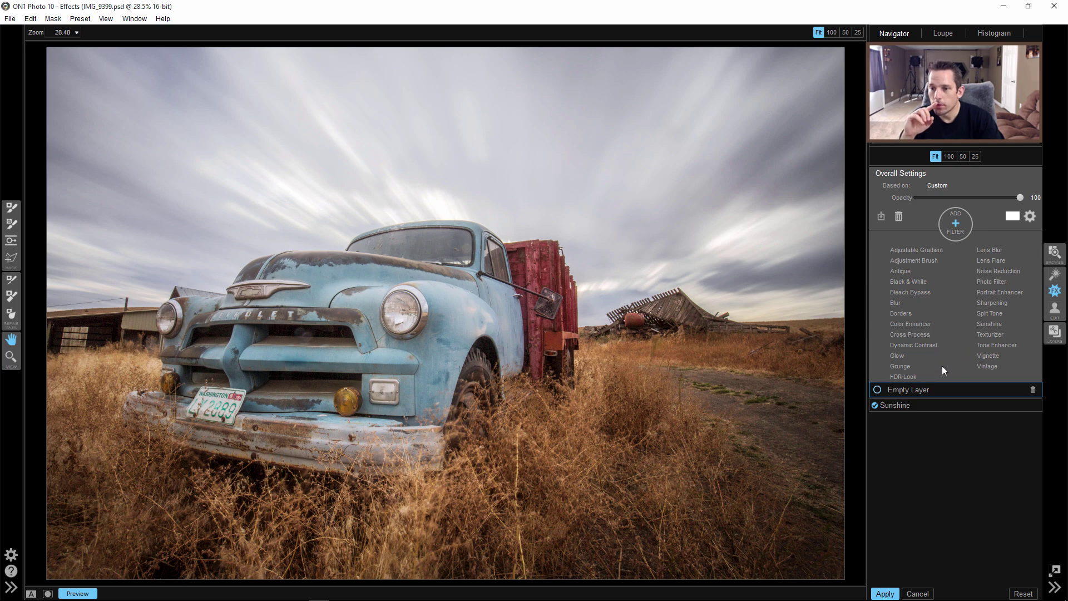
left_click(901, 364)
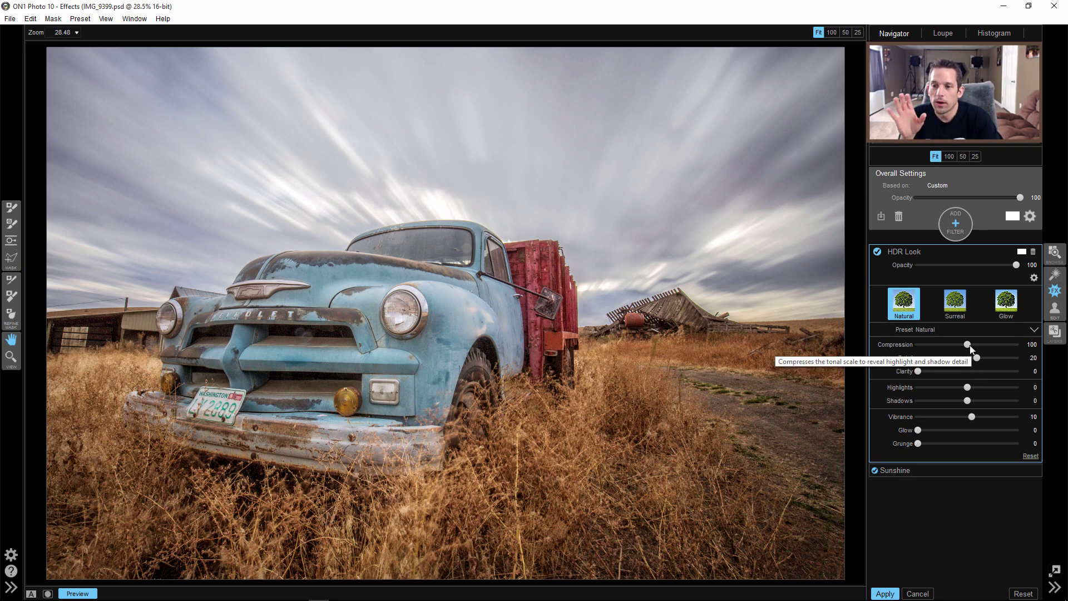
left_click(985, 344)
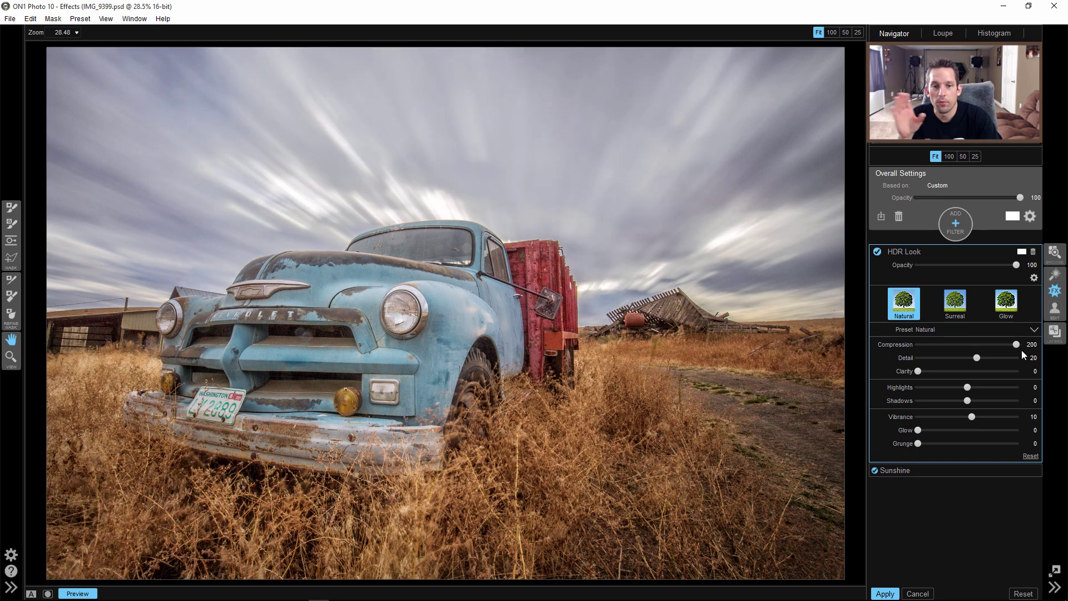
left_click_drag(985, 357, 997, 360)
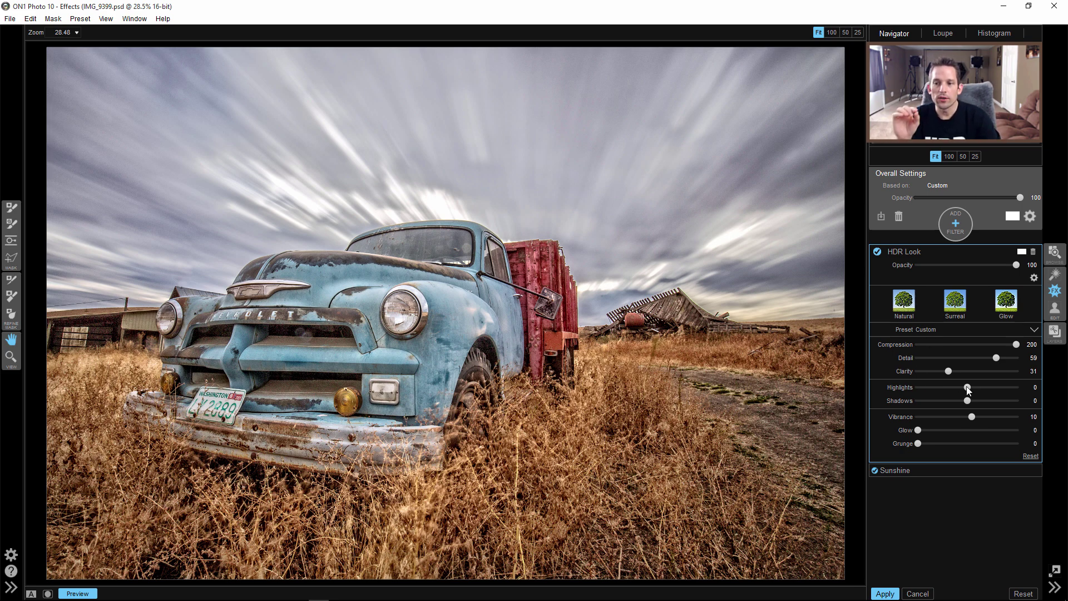
Set HDR Look highlights to 47 and shadows to -69
left_click_drag(969, 386, 930, 388)
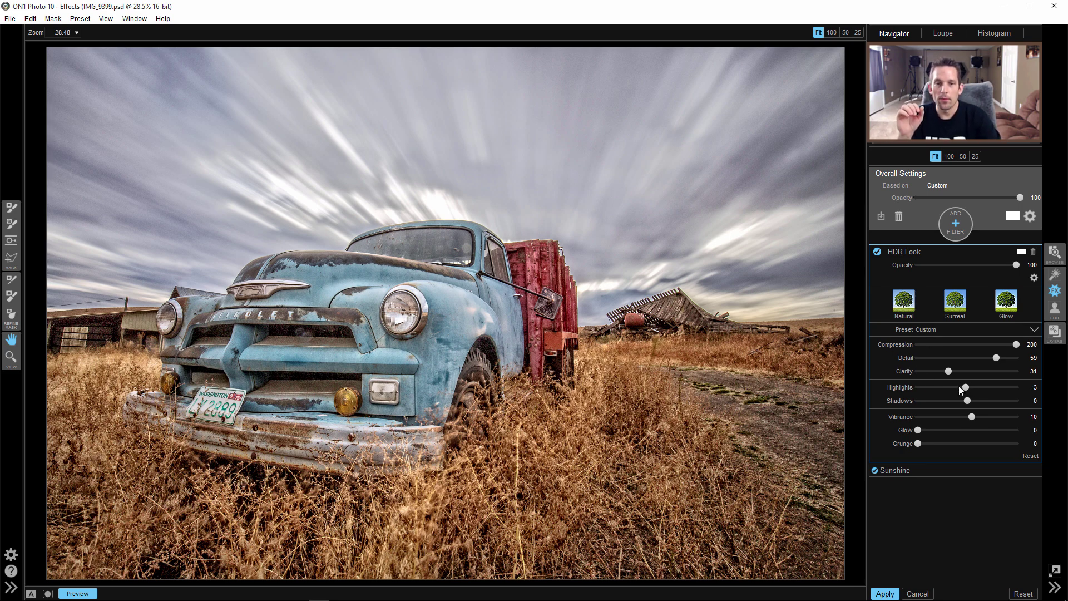
left_click_drag(1012, 383, 1023, 384)
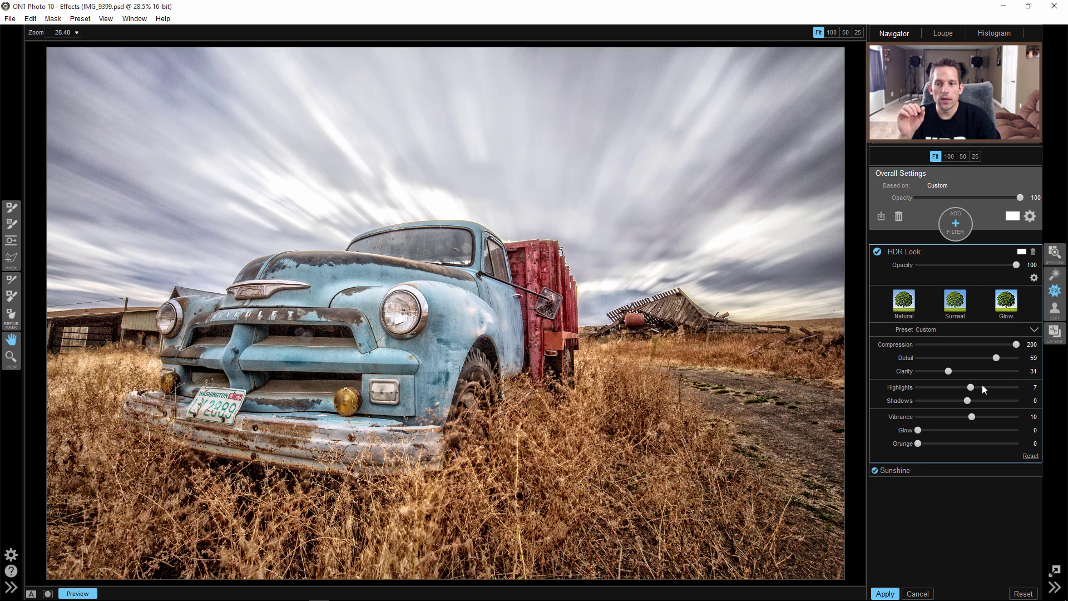
left_click(982, 386)
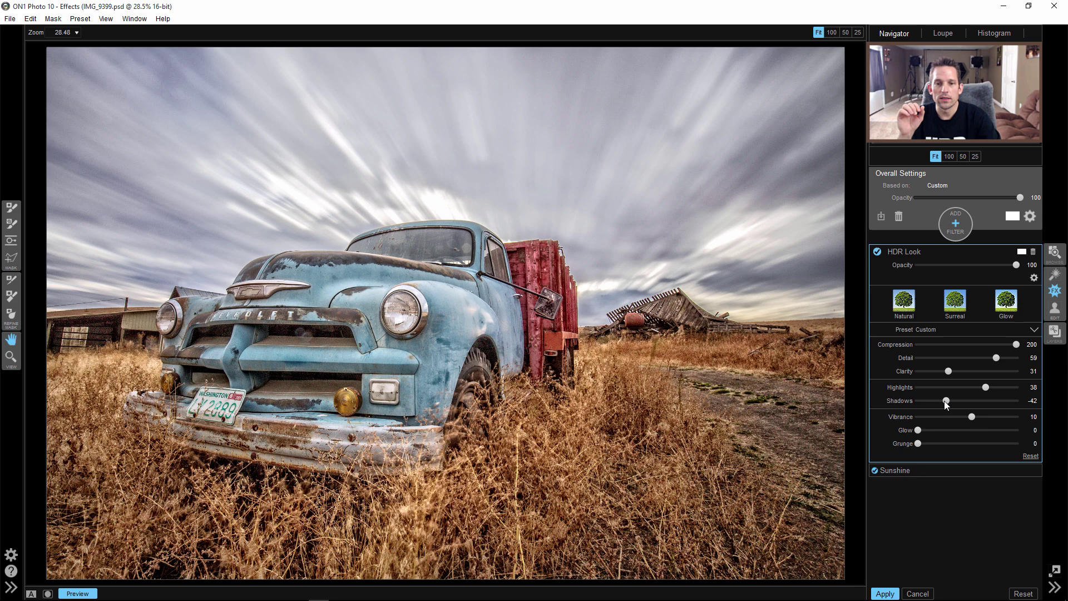
left_click_drag(945, 402, 939, 403)
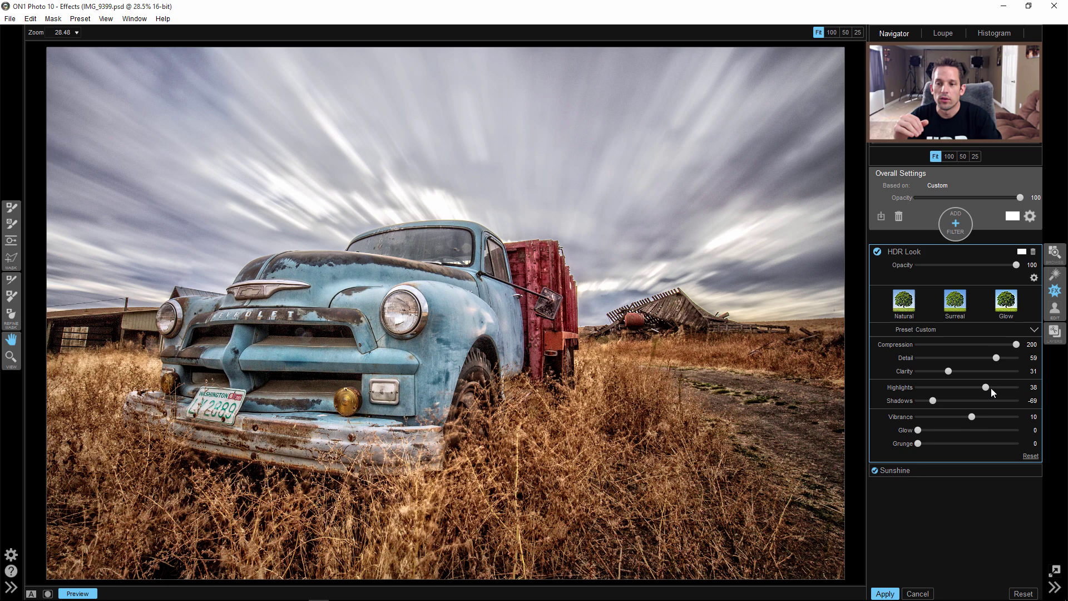
left_click_drag(982, 388, 988, 387)
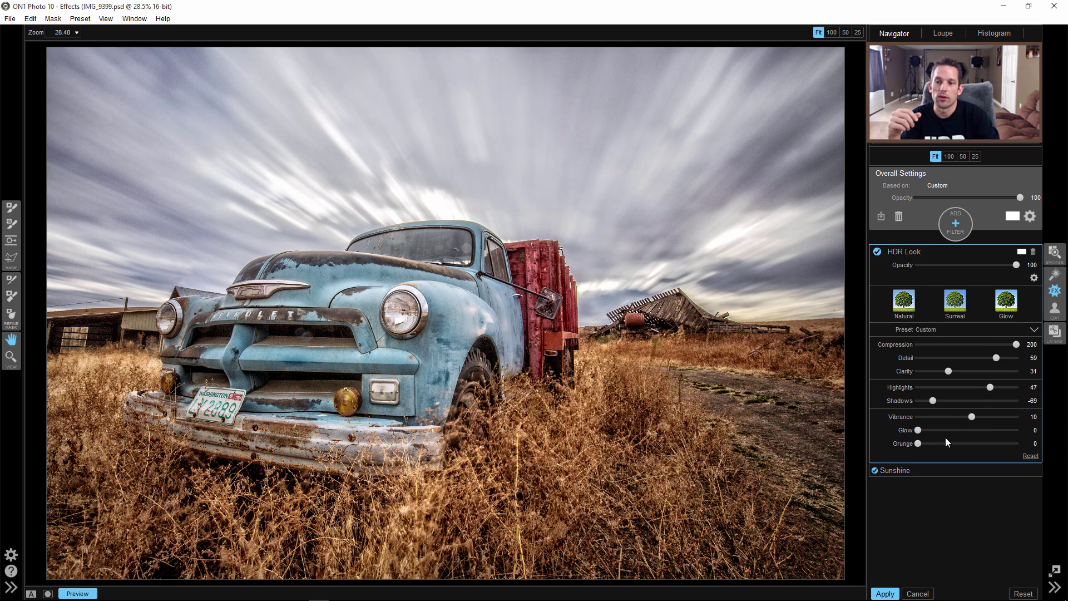
Set HDR Look protection to highlights 64, shadows 54 and skin 24
left_click(1034, 278)
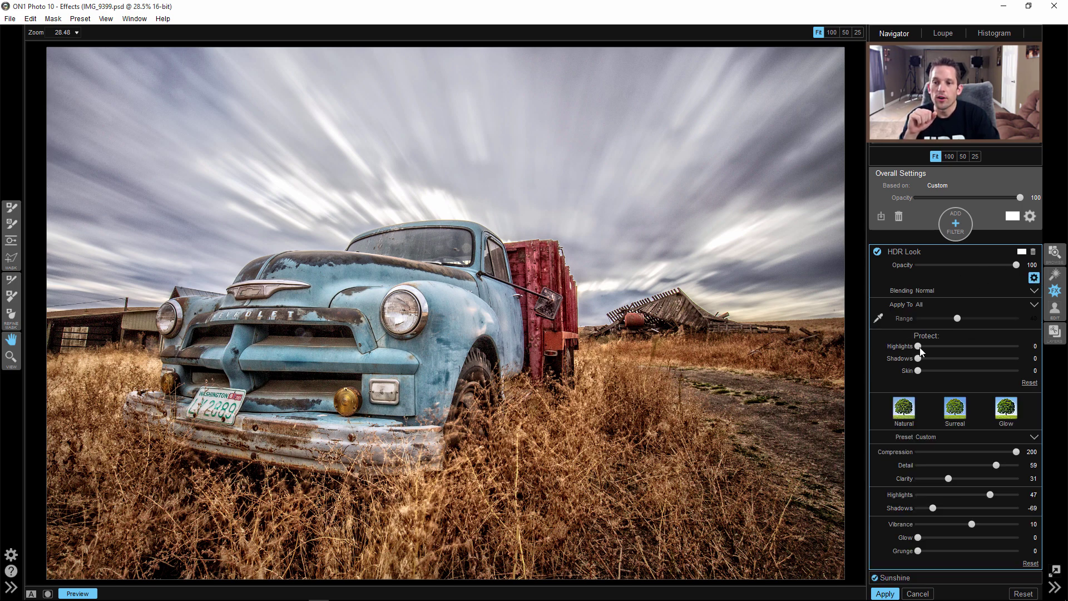
left_click_drag(920, 347, 1060, 354)
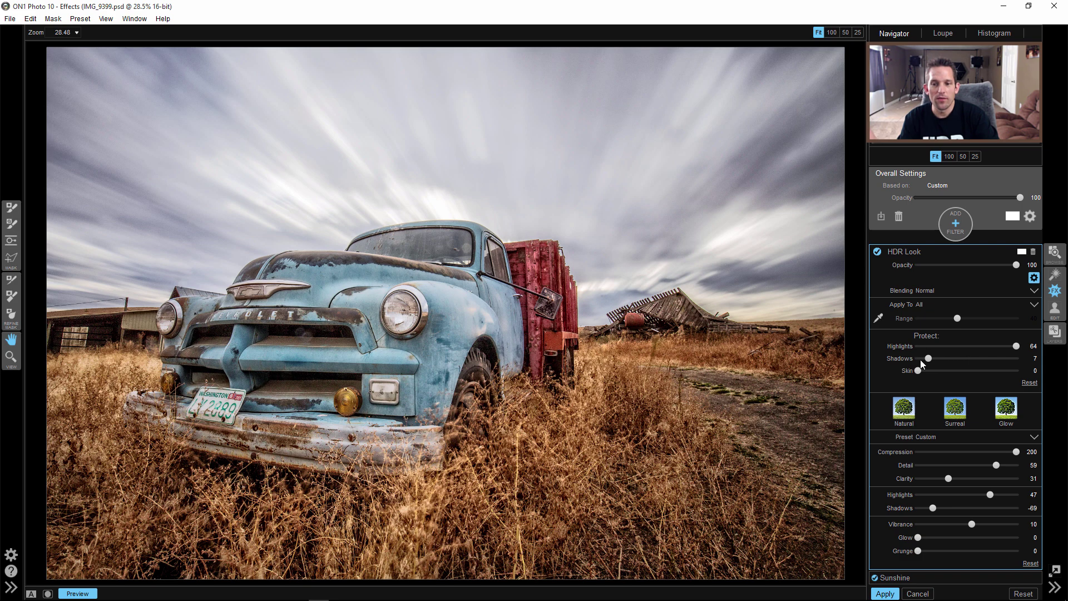
left_click_drag(980, 357, 1001, 362)
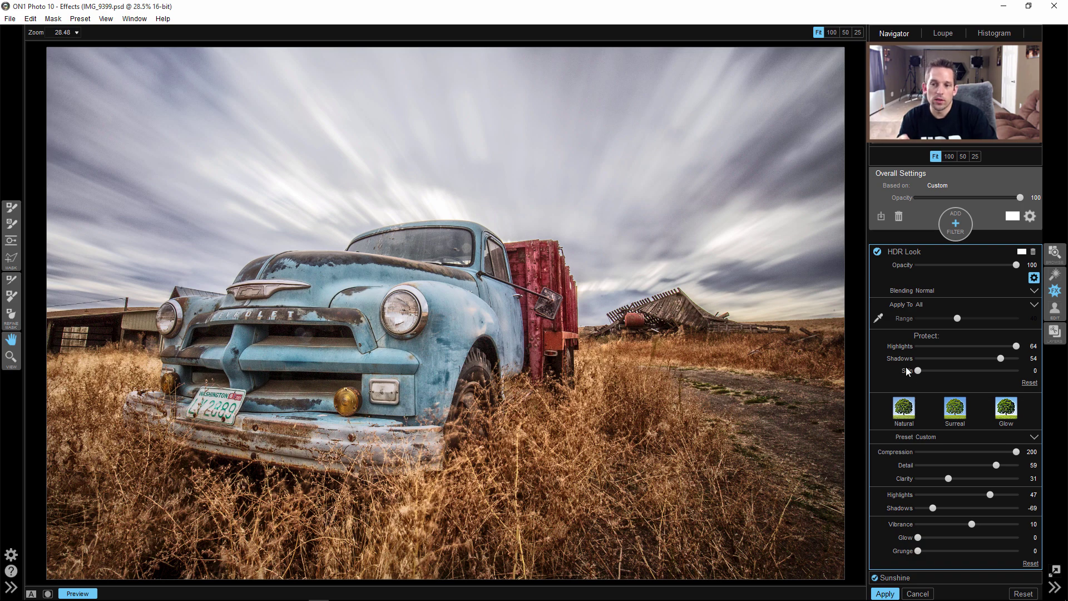
mouse_move(916, 370)
left_mouse_down()
mouse_move(1029, 369)
mouse_move(907, 378)
mouse_move(935, 377)
left_mouse_up()
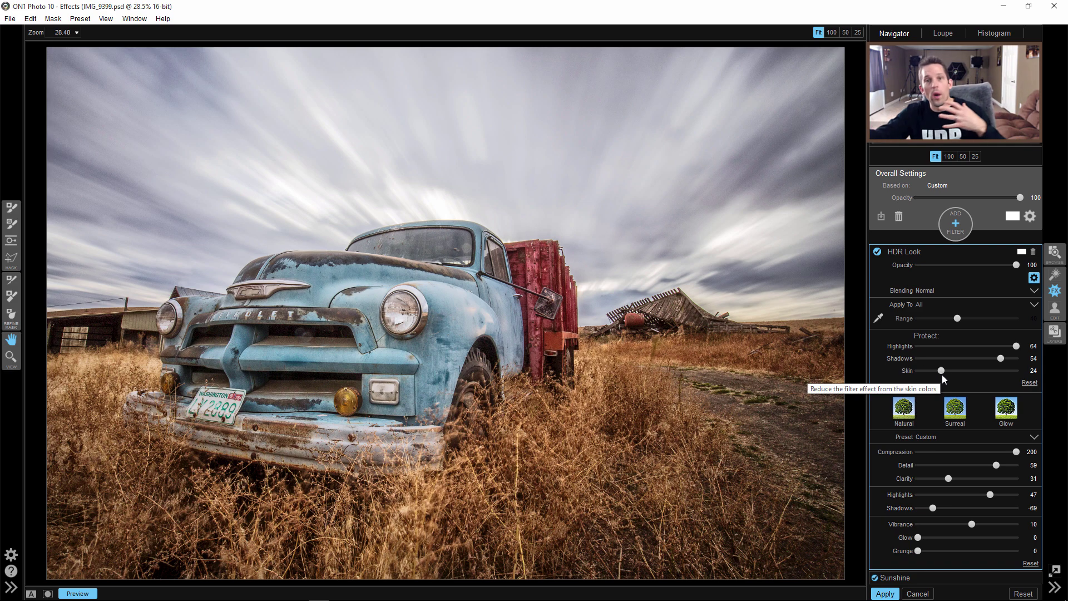
mouse_move(941, 371)
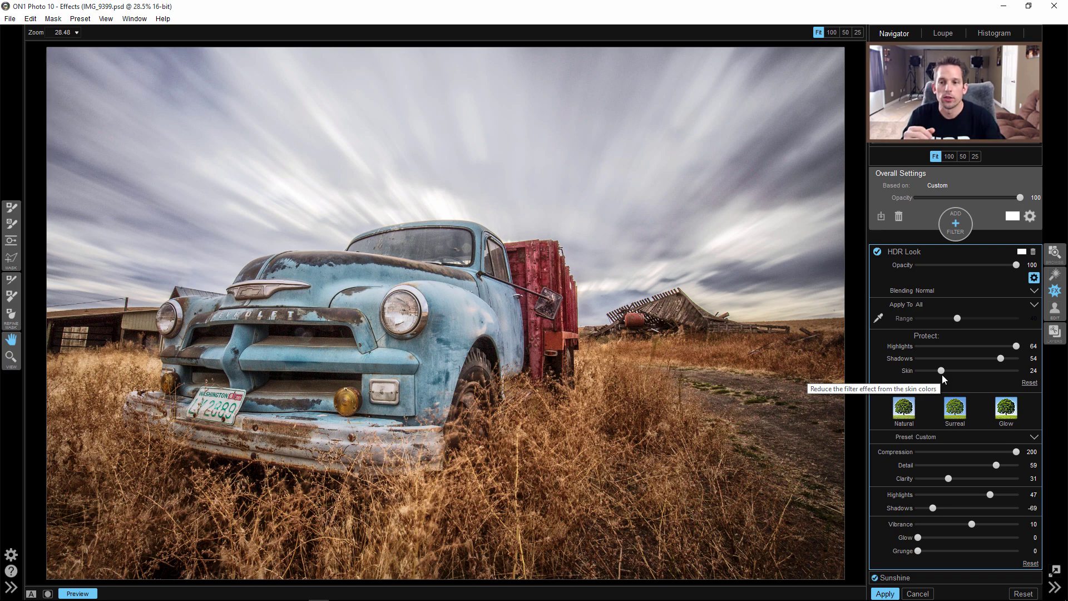
left_click(907, 252)
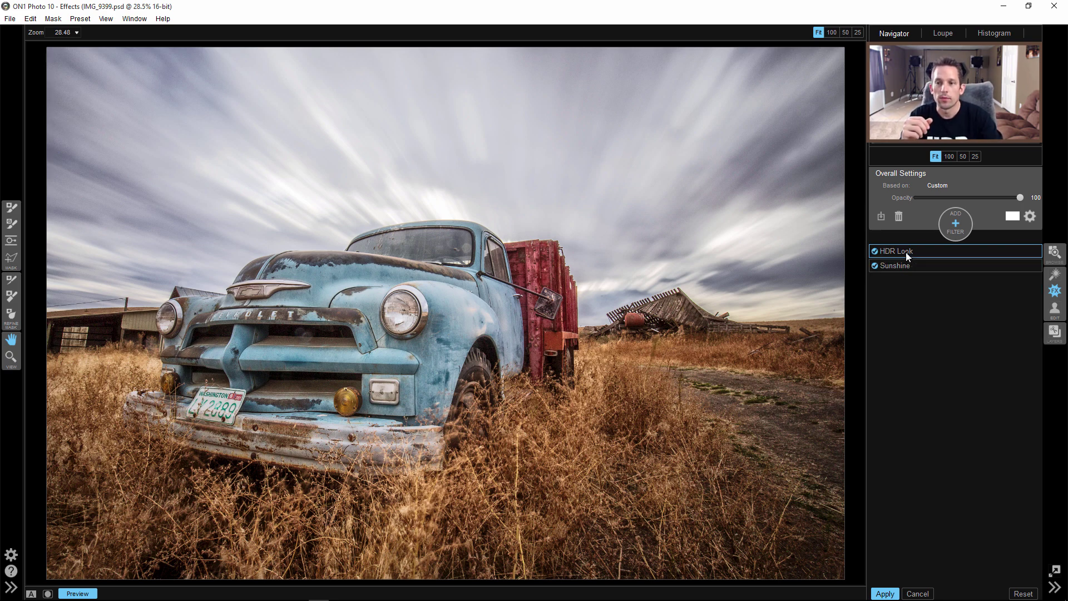
left_click(874, 251)
left_click(874, 251)
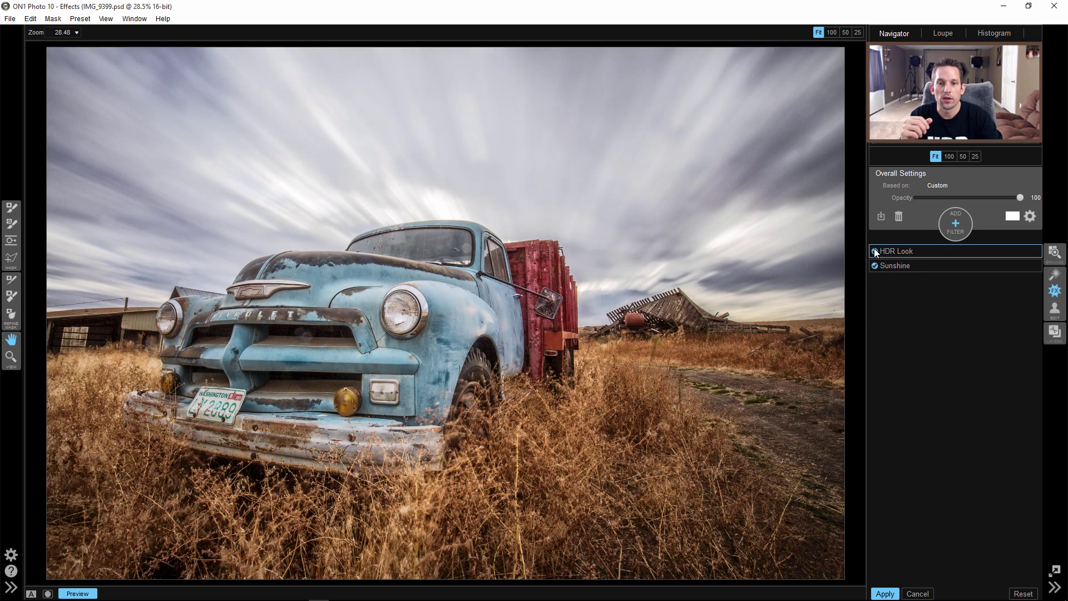
left_click(875, 251)
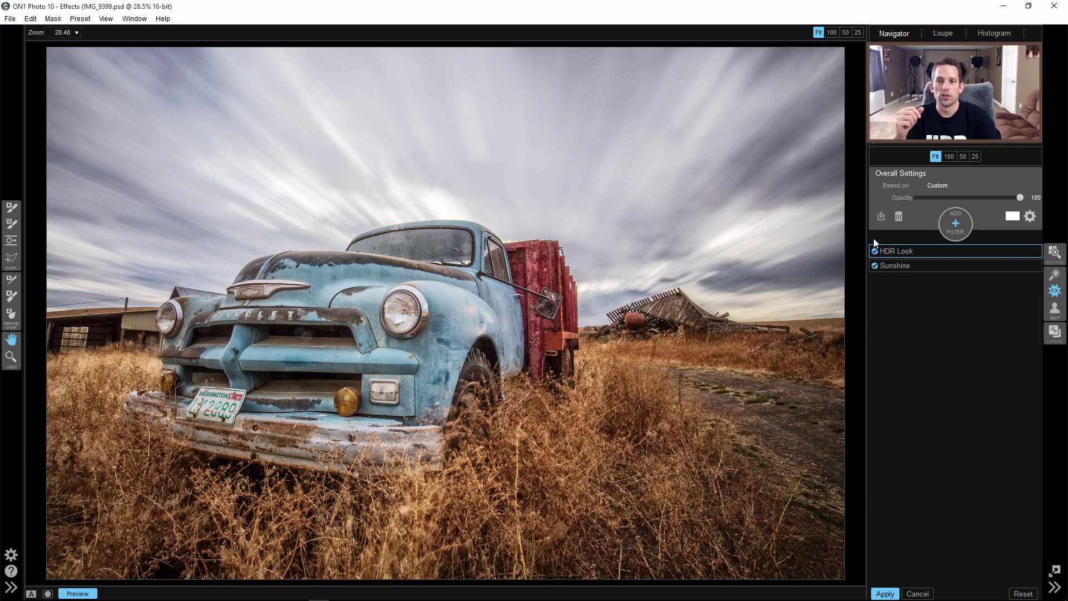
left_click(874, 245)
left_click(875, 248)
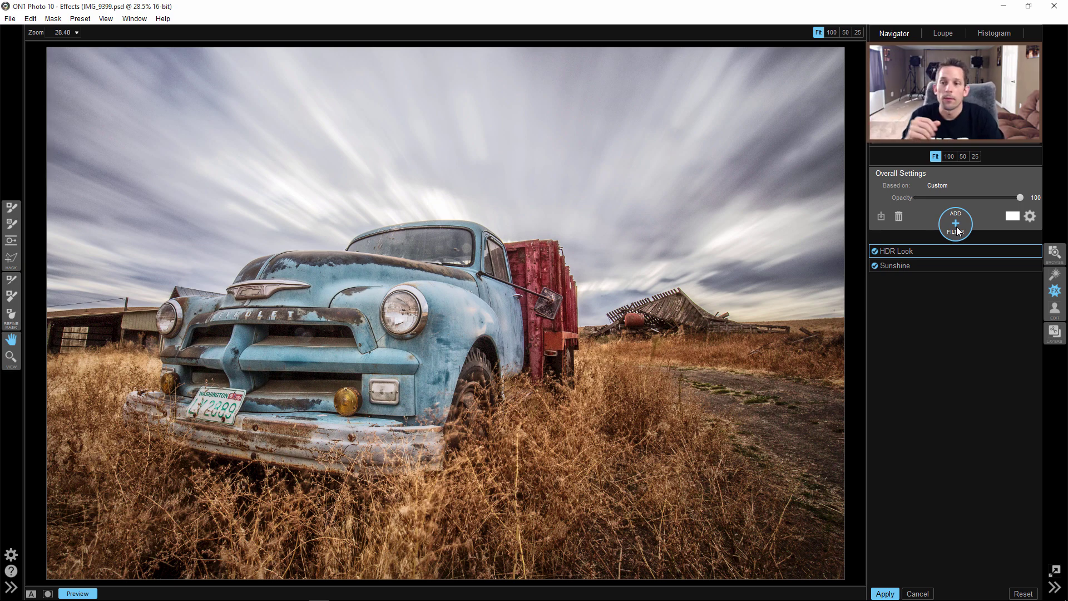
Add a Black & White filter and show the histogram
left_click(957, 232)
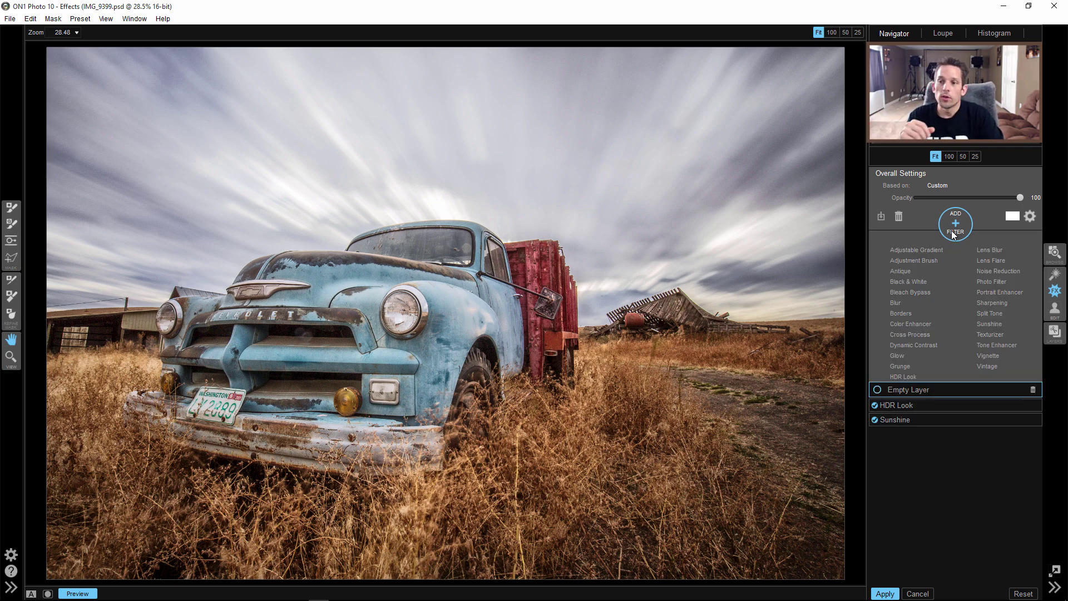
left_click(913, 282)
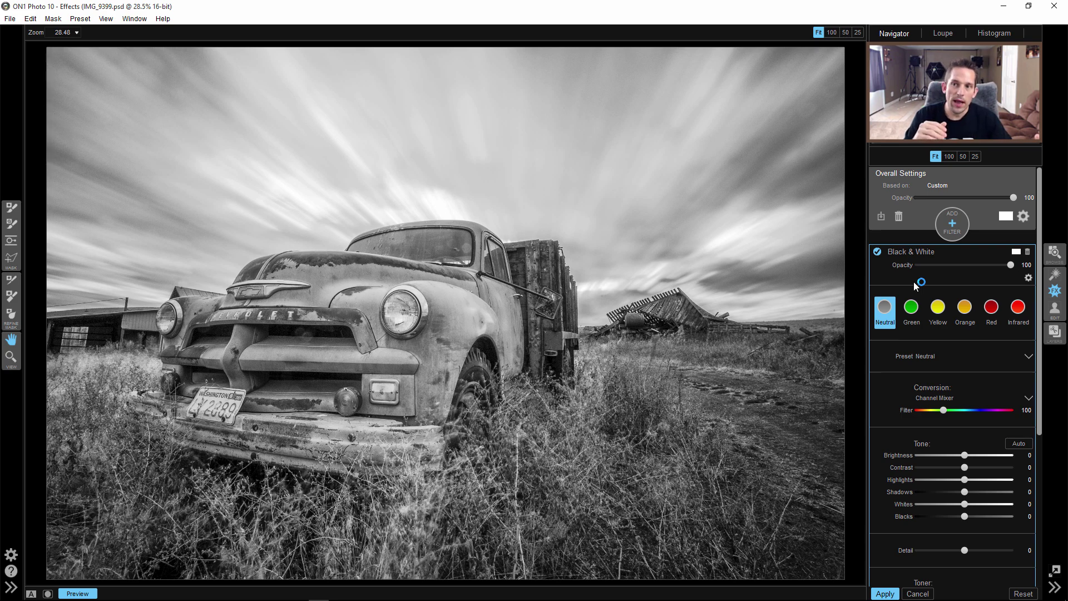
left_click(992, 35)
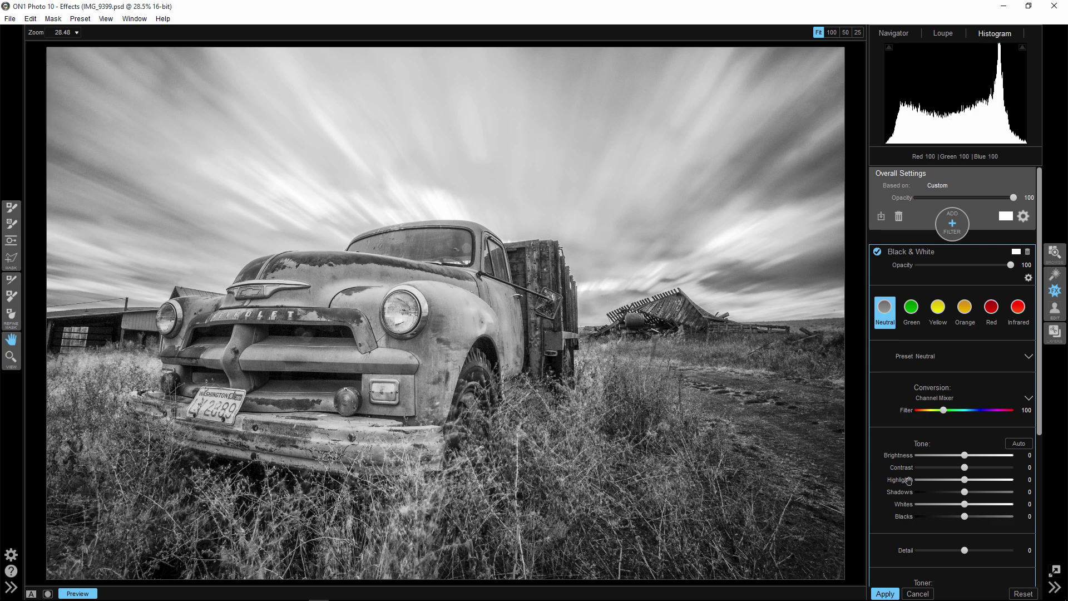
Set Black & White brightness 17, contrast 26 and shadows -58, toggling to compare
left_click_drag(965, 455, 974, 459)
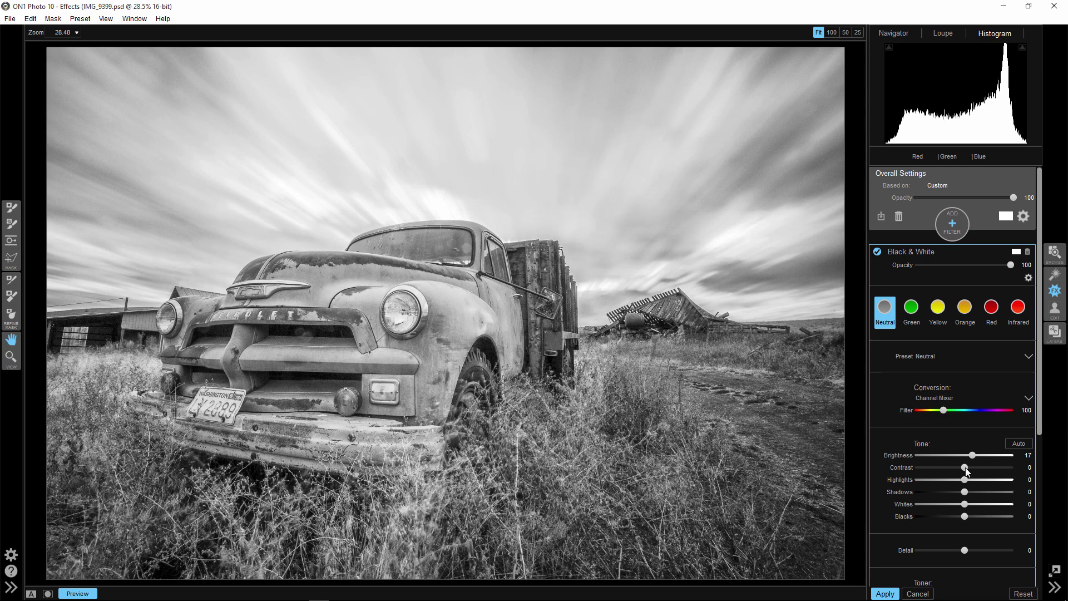
left_click_drag(967, 466, 981, 468)
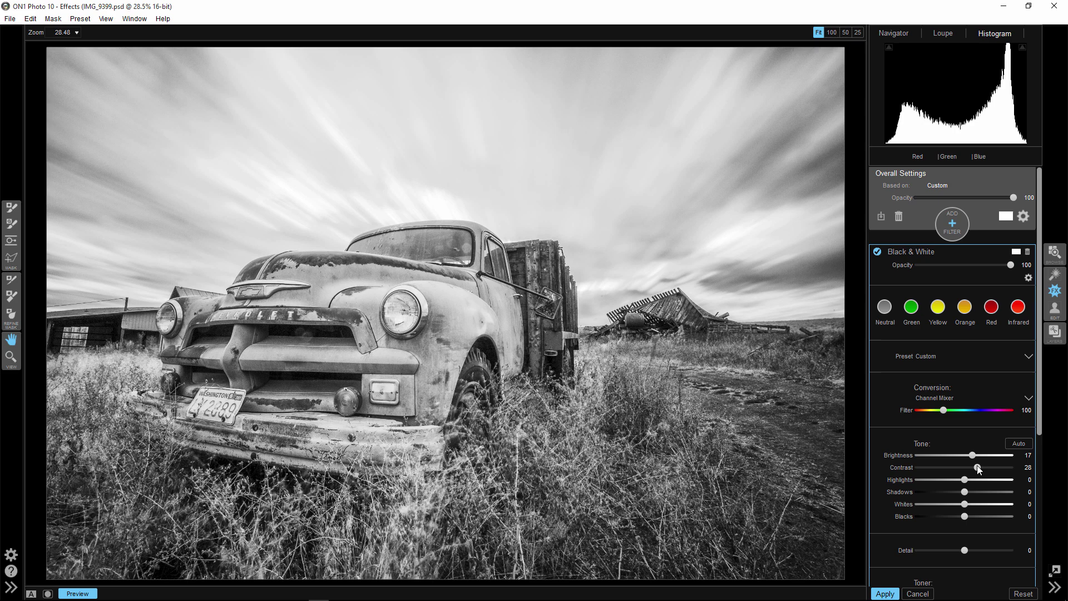
left_click_drag(980, 469, 937, 493)
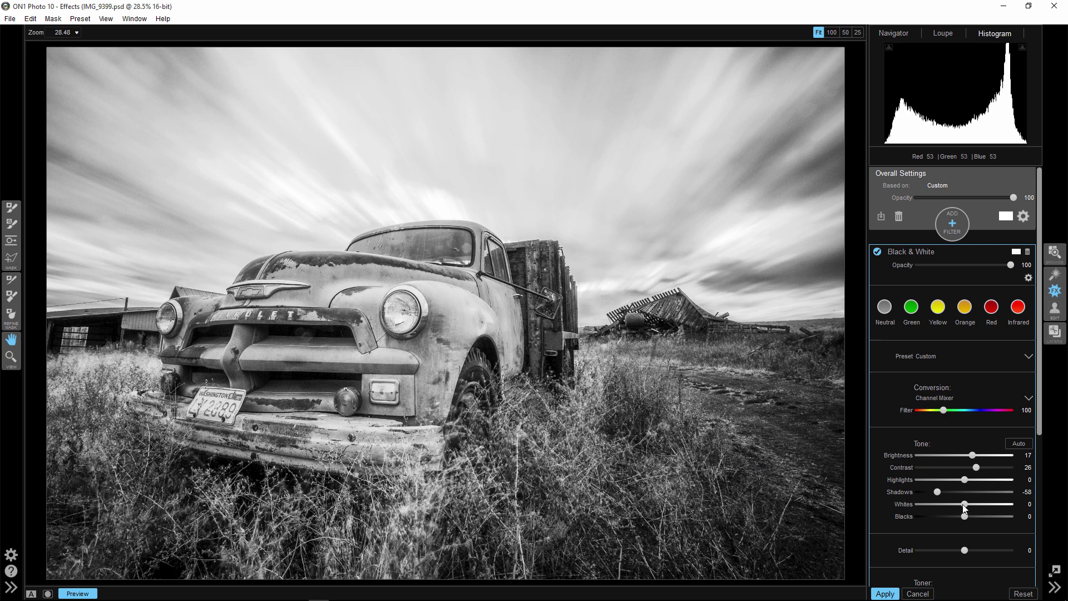
left_click(876, 251)
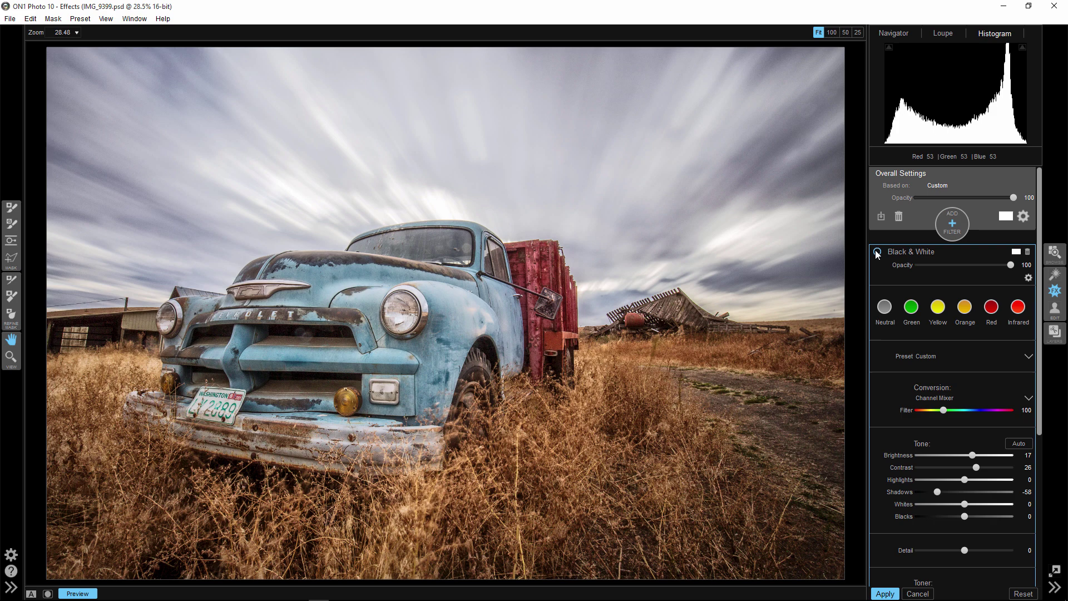
left_click(876, 250)
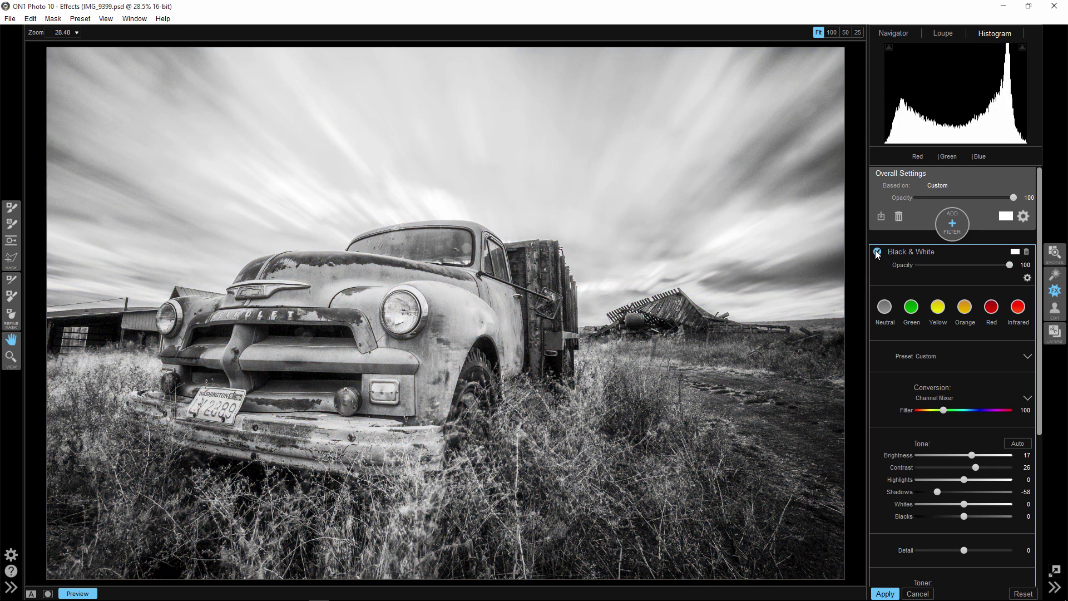
Set the Black & White blending mode to Luminosity and collapse its settings
left_click(1026, 276)
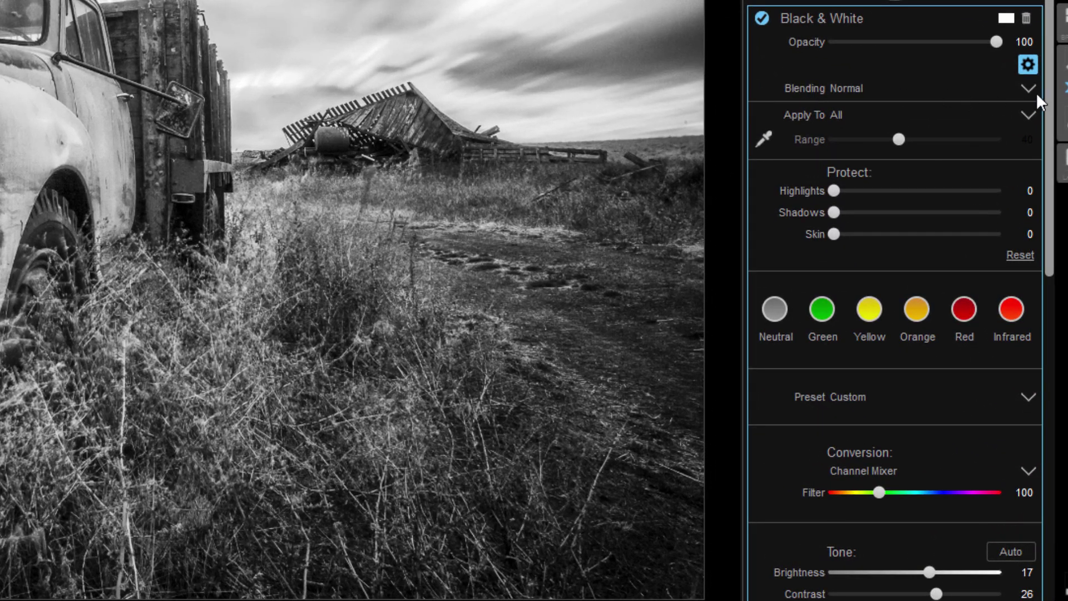
left_click(1027, 89)
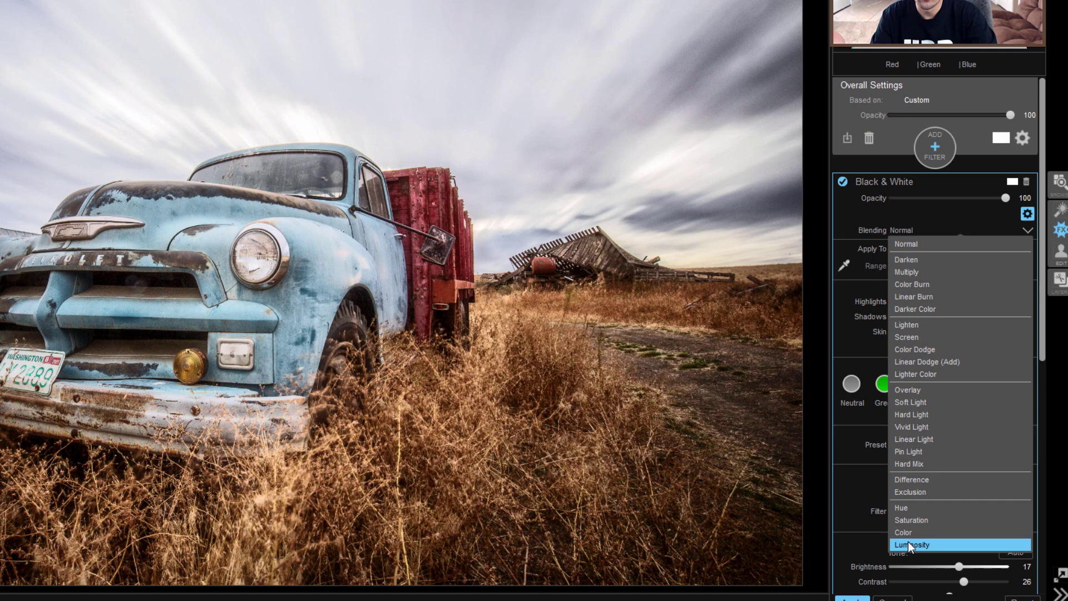
left_click(871, 541)
left_click(891, 250)
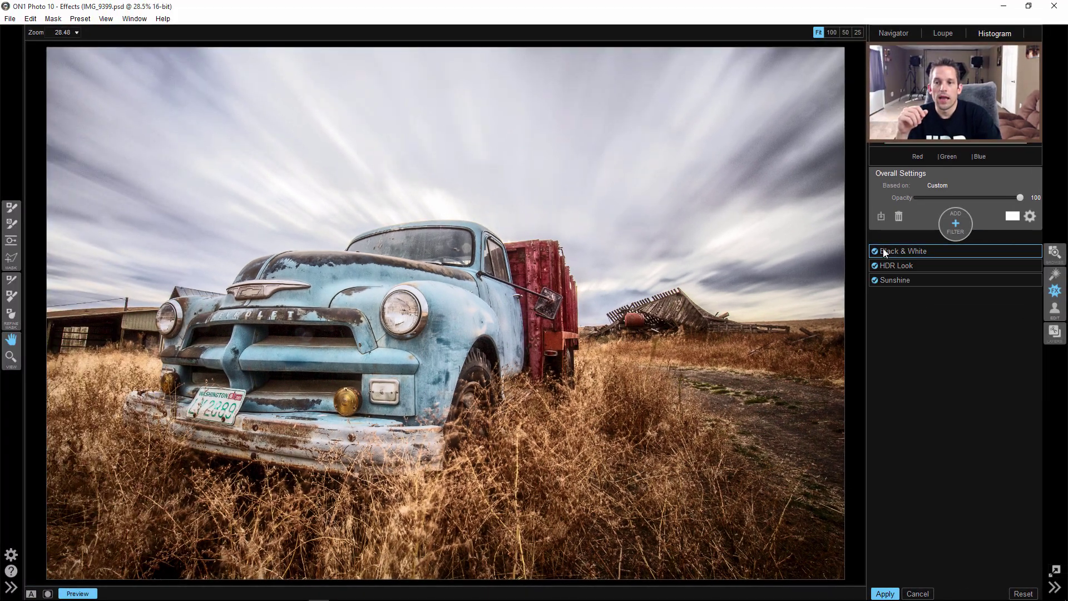
Toggle Black & White to compare, then raise its opacity to 74
left_click(875, 251)
left_click(874, 251)
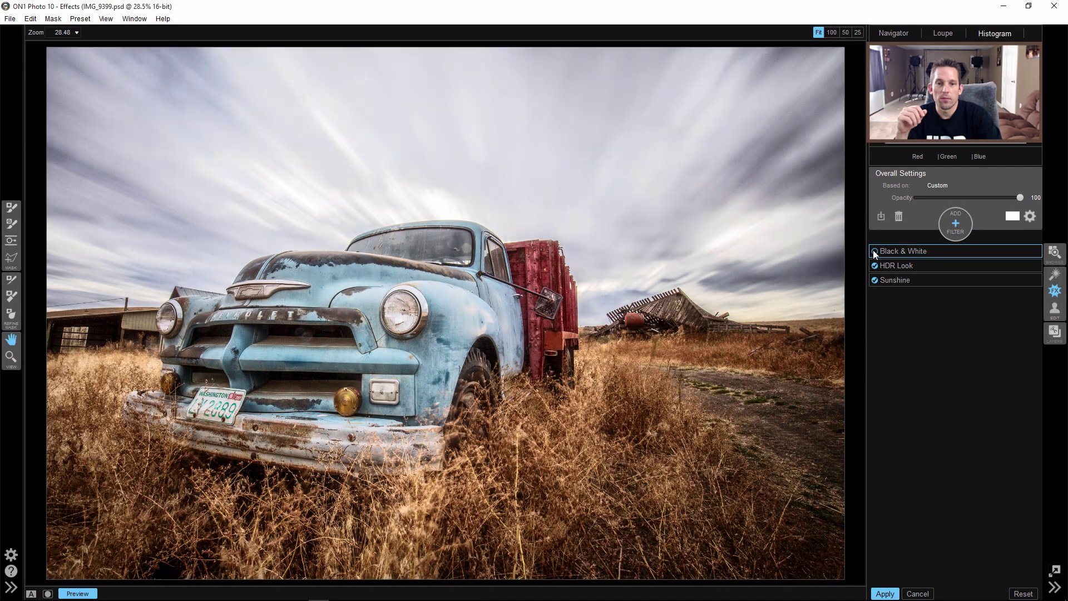
left_click(875, 252)
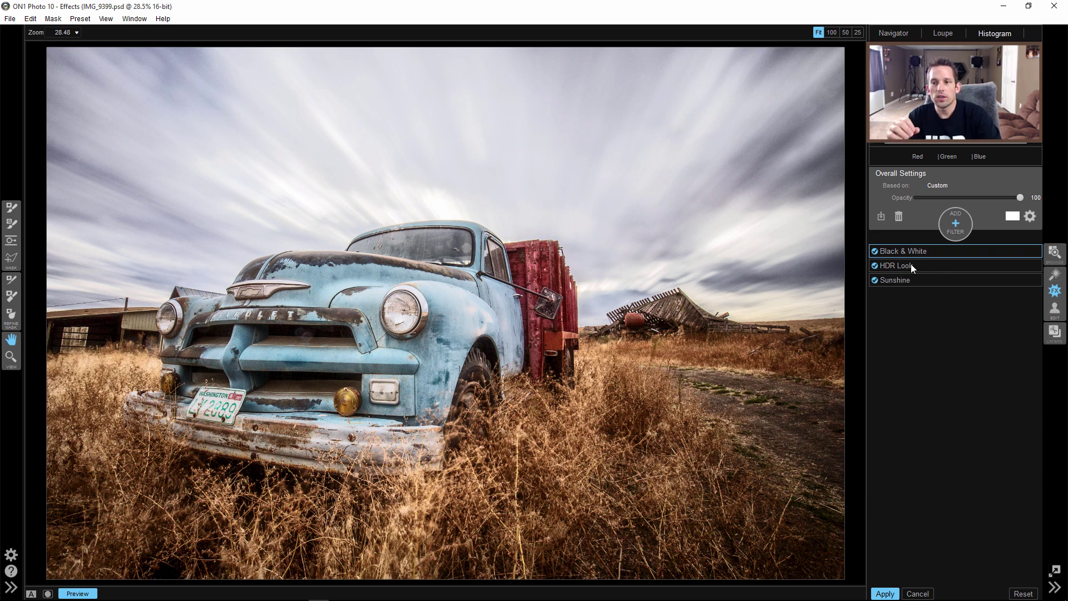
left_click(966, 266)
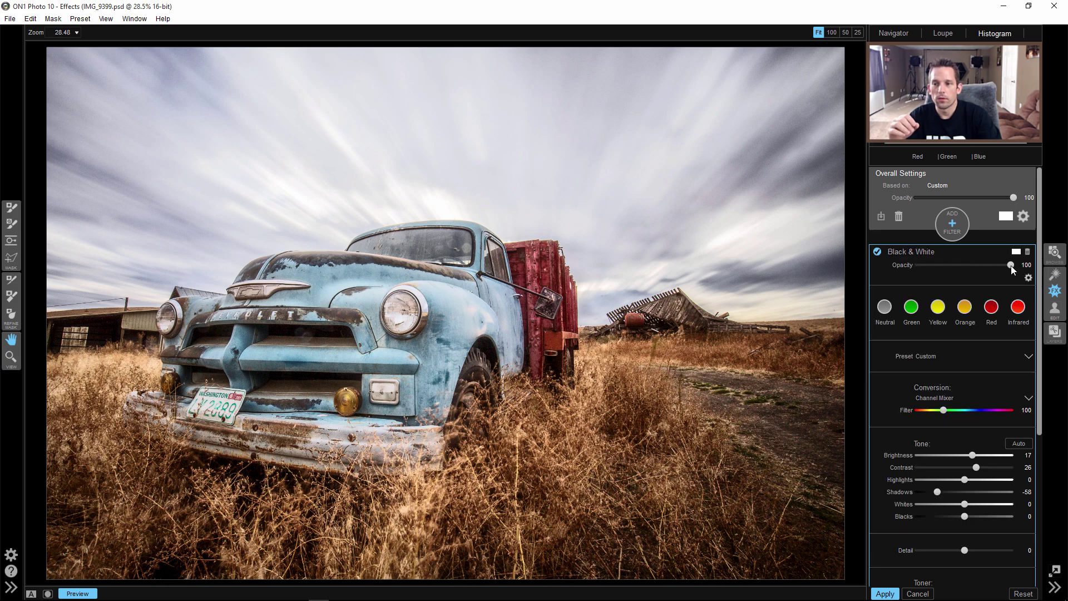
left_click_drag(982, 265, 987, 267)
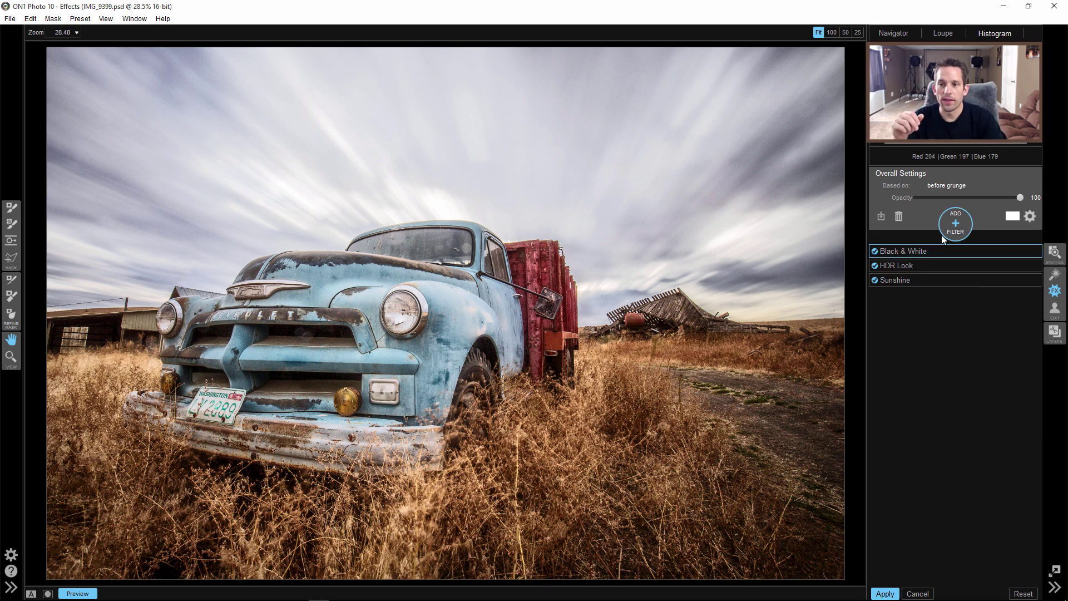
Add Grunge with amount 61, brightness 33, detail -11 and glow 26
left_click(956, 228)
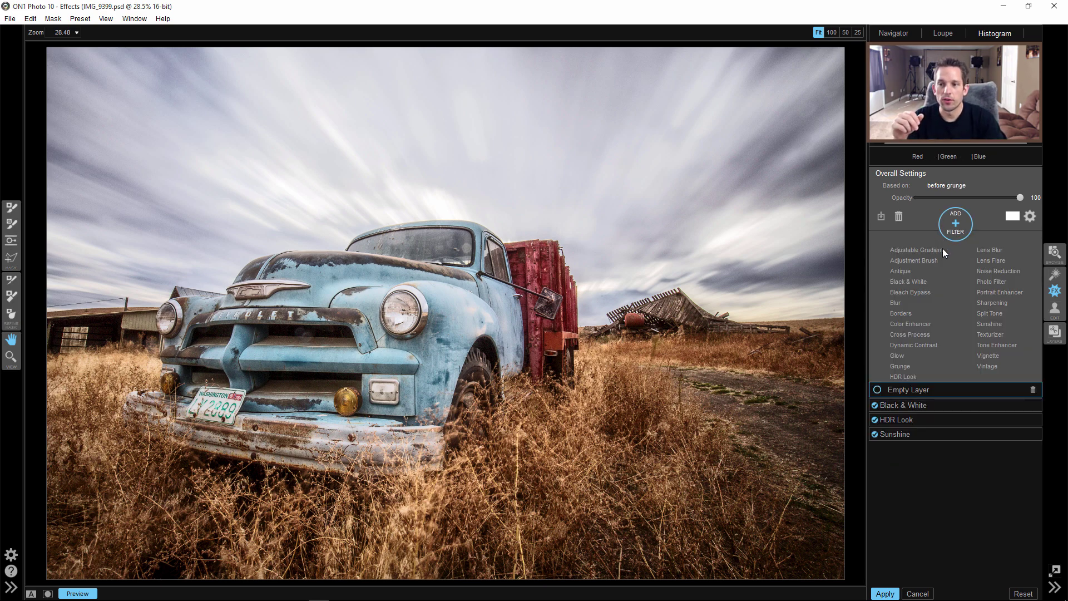
left_click(901, 366)
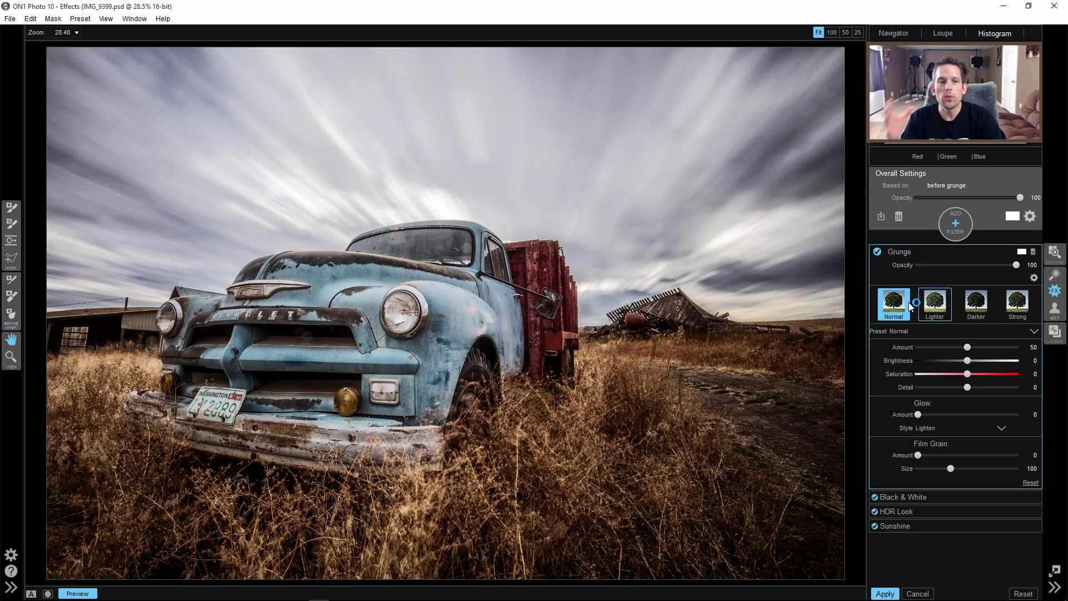
left_click(878, 250)
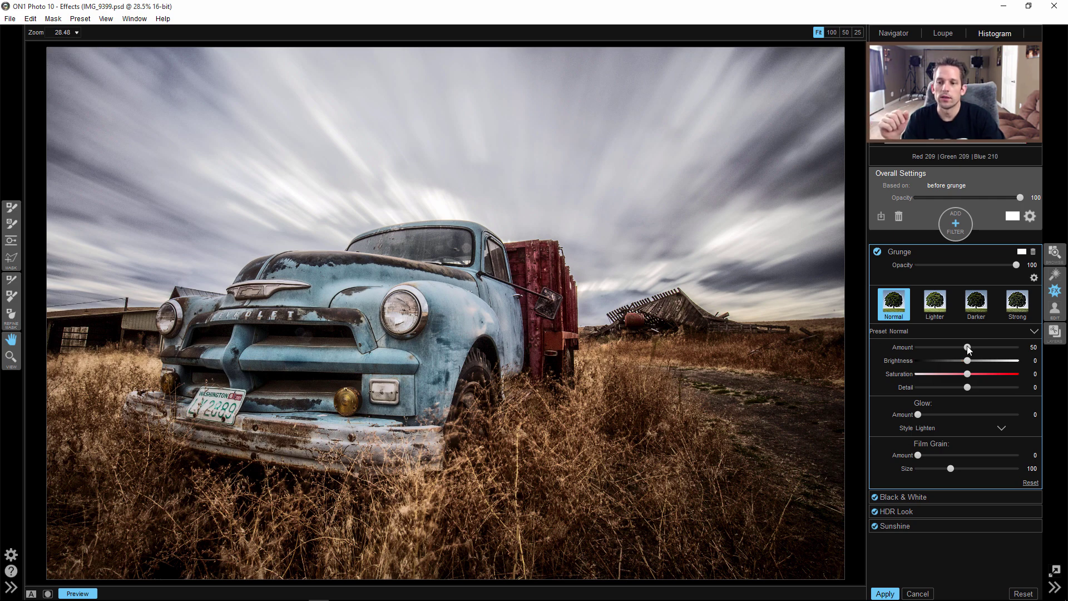
mouse_move(969, 346)
left_mouse_down()
mouse_move(990, 347)
mouse_move(978, 347)
mouse_move(985, 361)
left_mouse_up()
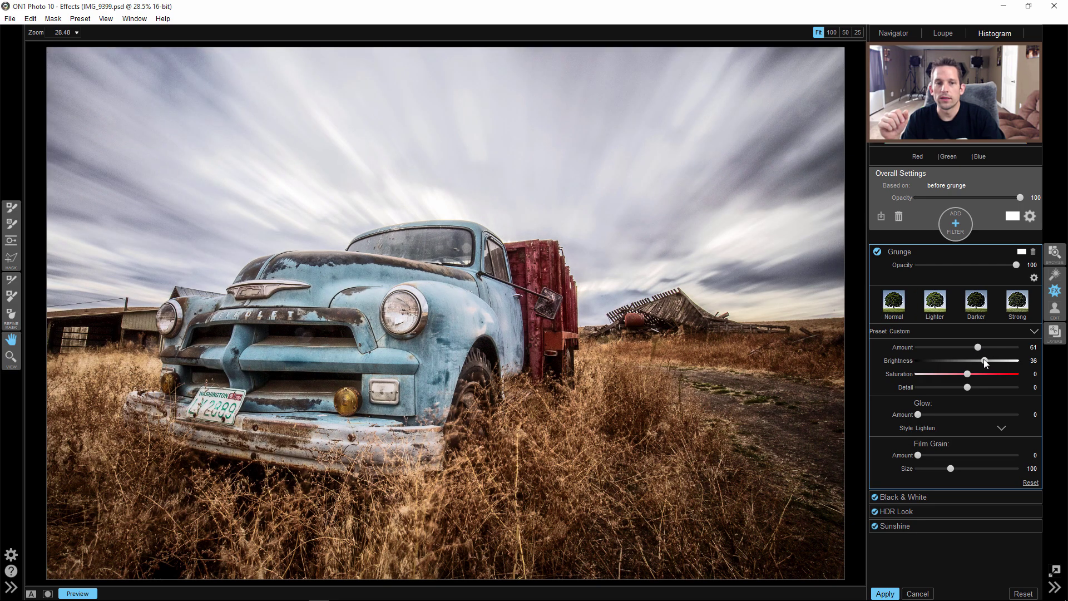
left_click(964, 387)
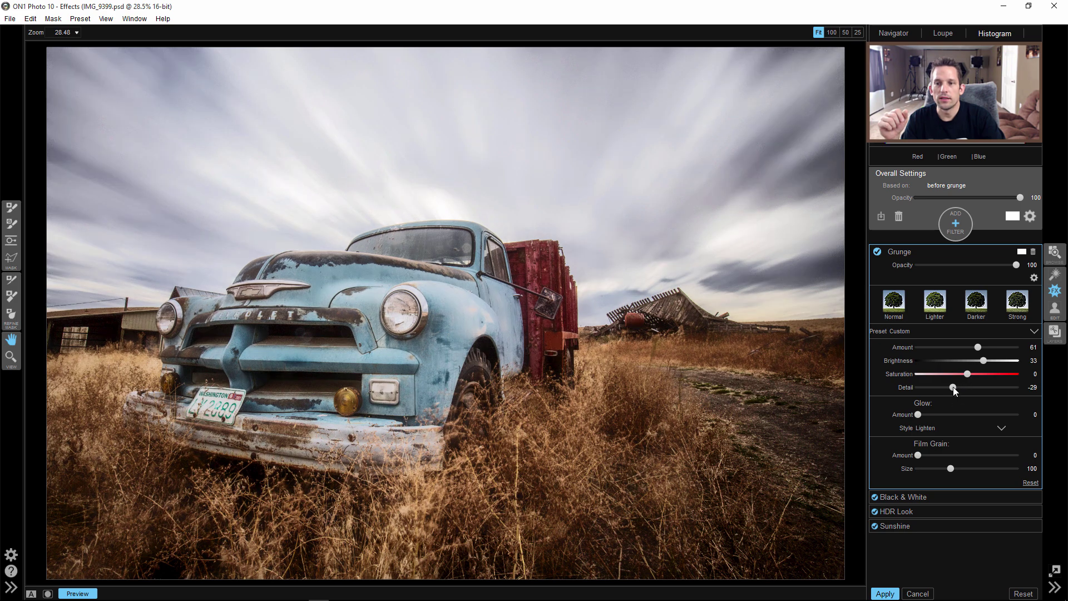
left_click_drag(967, 387, 945, 413)
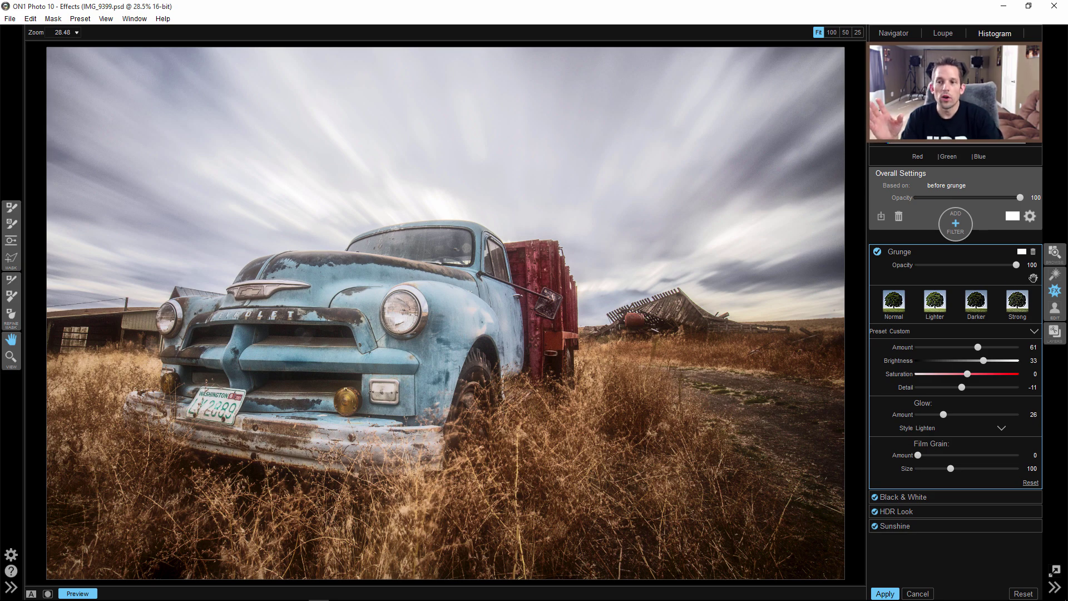
Set Grunge protection to shadows 64 and skin 100
left_click(1032, 281)
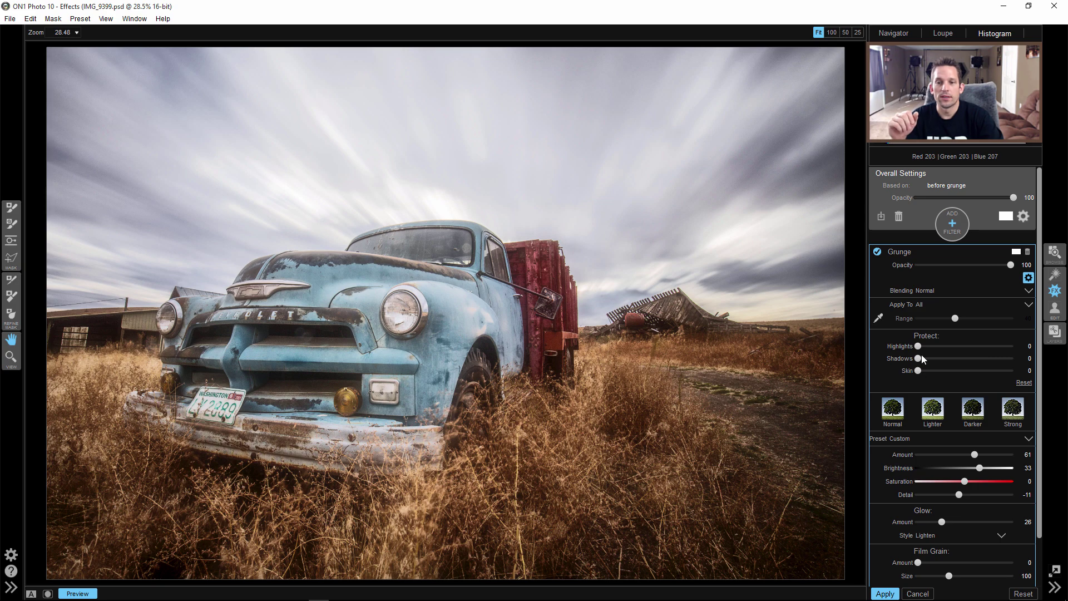
left_click_drag(918, 357, 1032, 359)
left_click_drag(918, 371, 1014, 370)
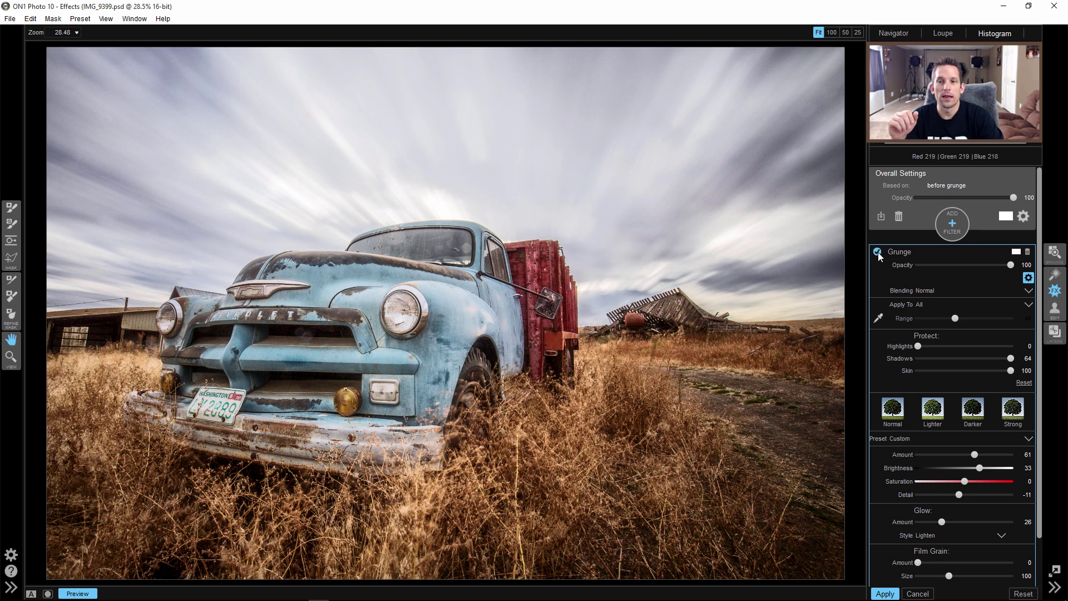
Compare the photo with Grunge on and off, and against the original
left_click(877, 251)
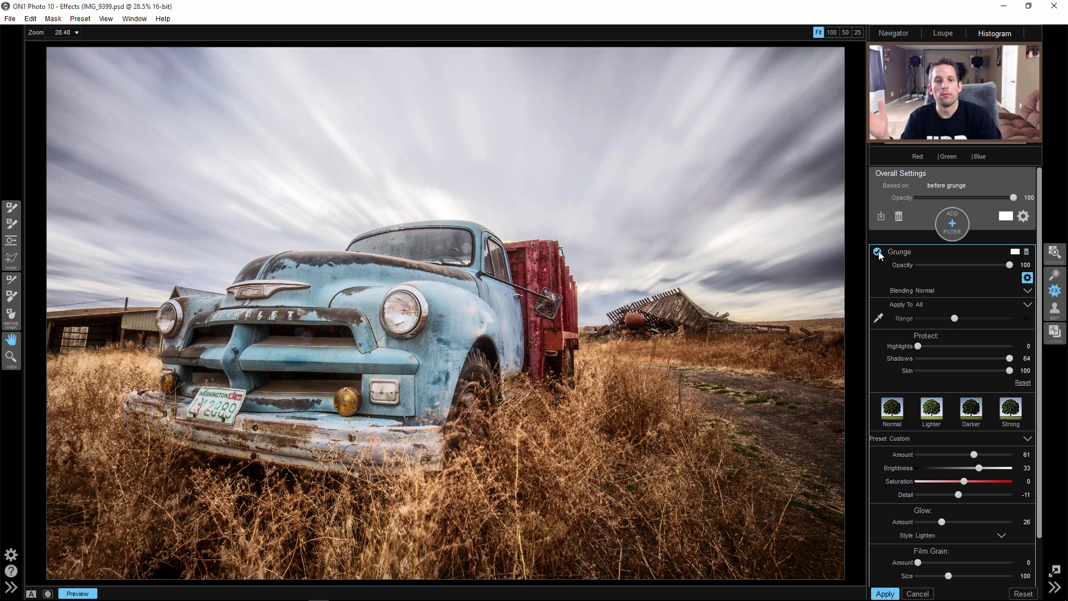
left_click(877, 251)
left_click(876, 251)
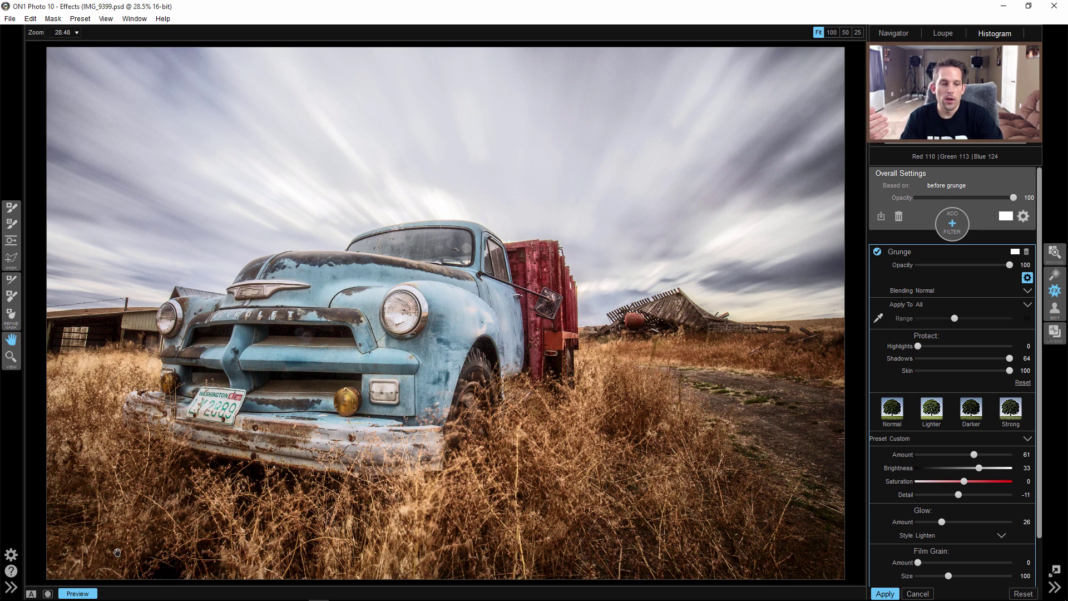
left_click(81, 594)
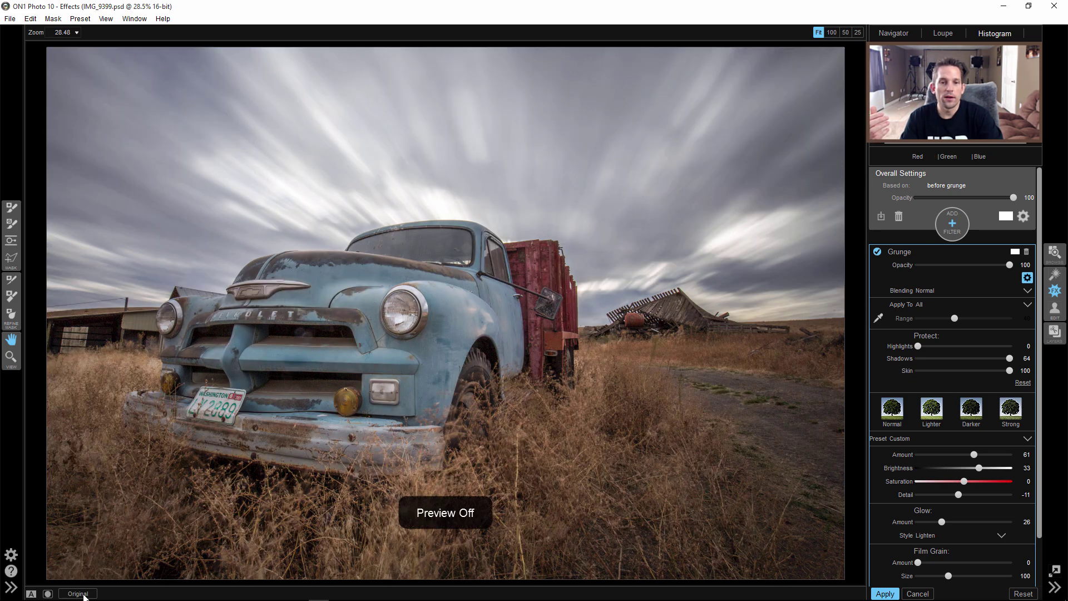
left_click(85, 594)
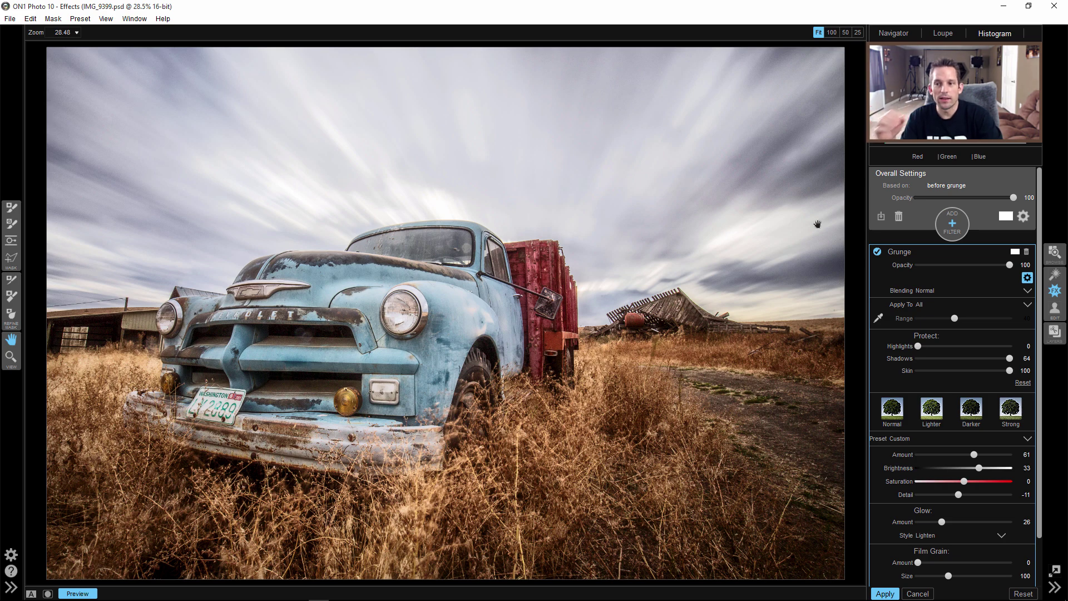
Collapse the Grunge settings and add a Vintage filter with the Oatmeal toning style
left_click(911, 251)
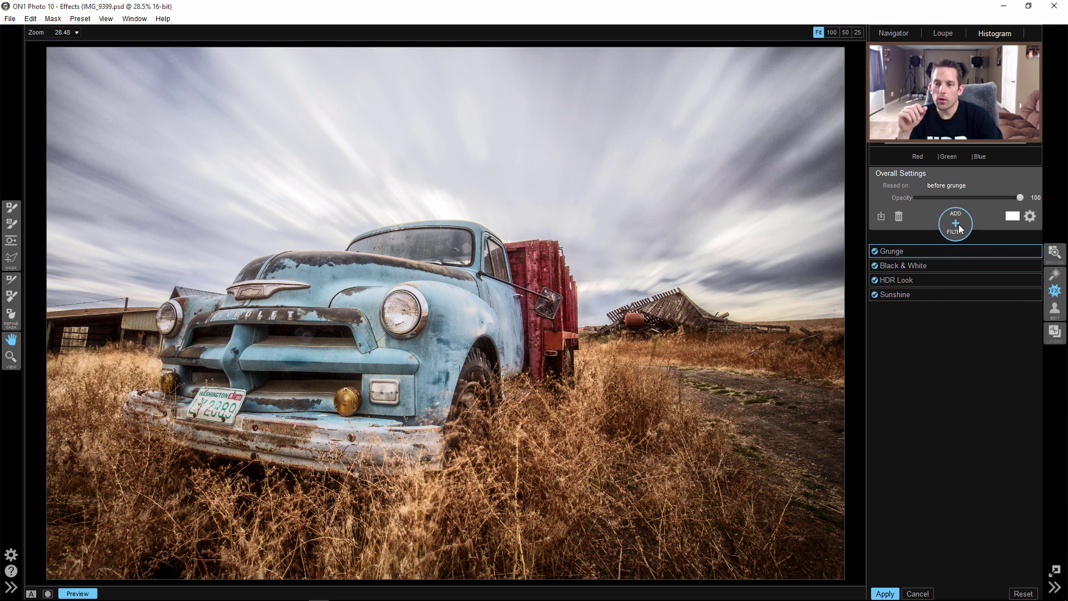
left_click(957, 226)
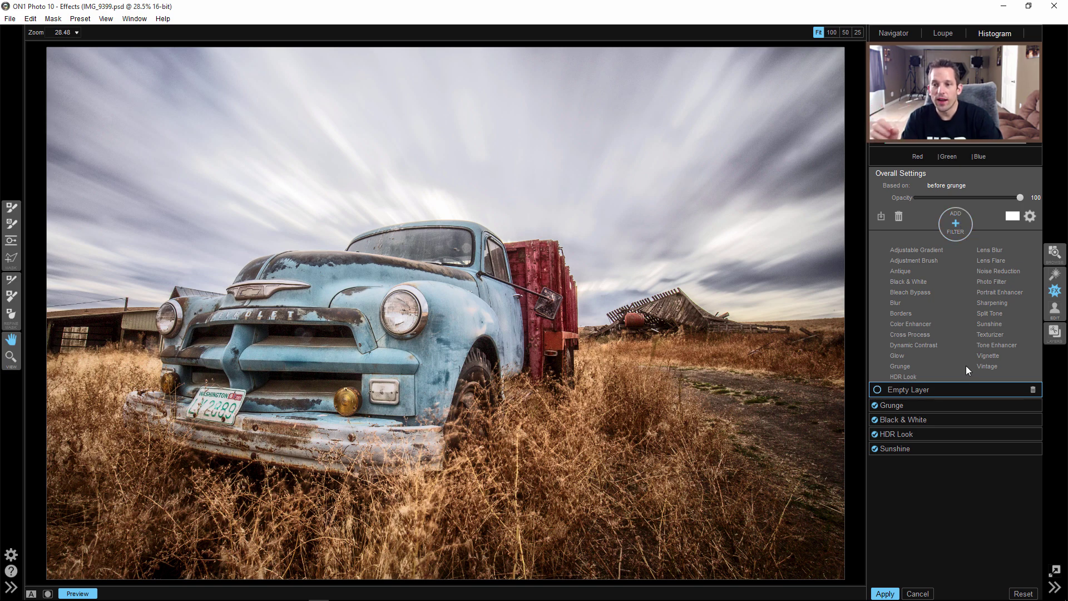
left_click(983, 365)
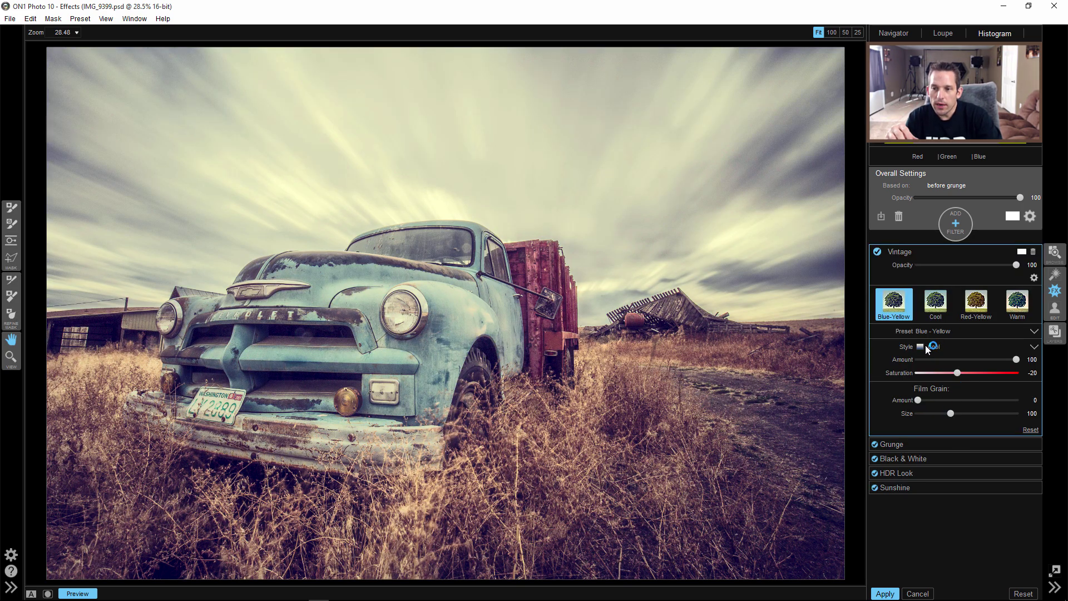
left_click(923, 348)
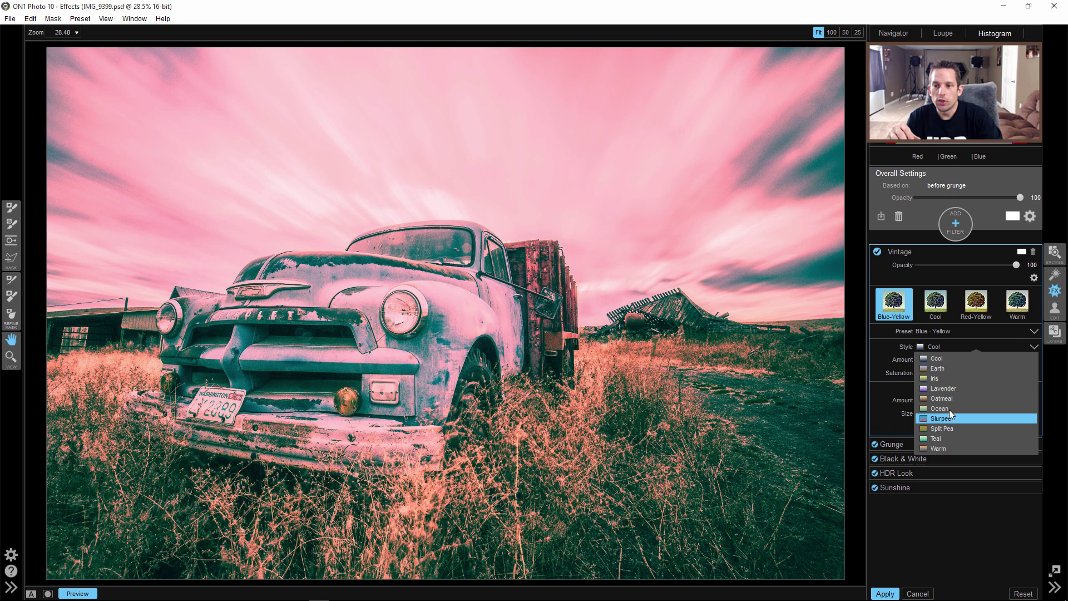
left_click(945, 398)
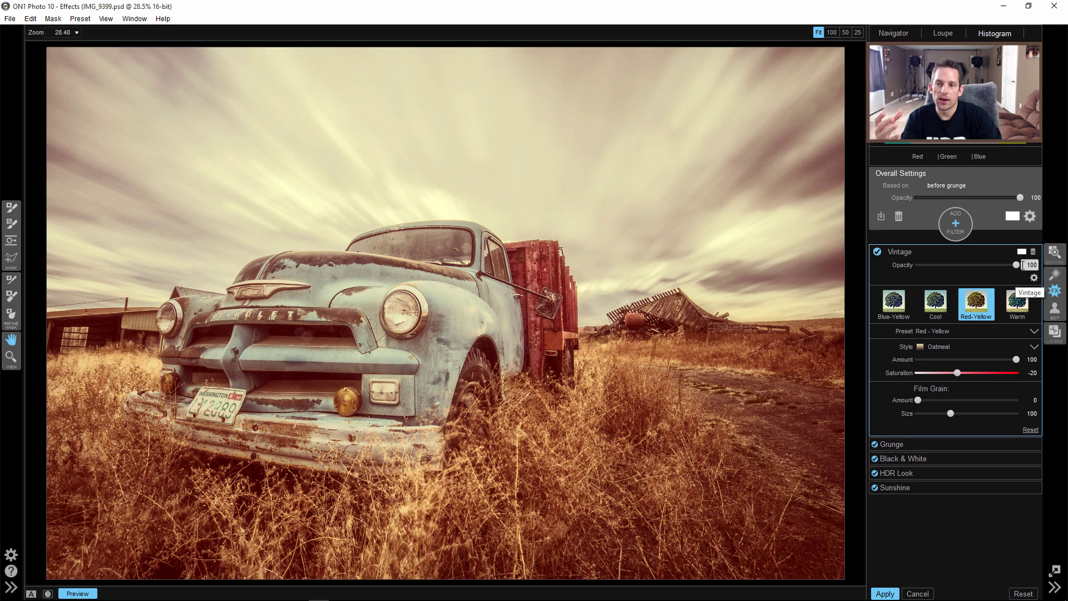
Tune Vintage: protect shadows 64, skin 47, highlights 0, amount 87, saturation -25
left_click(1033, 279)
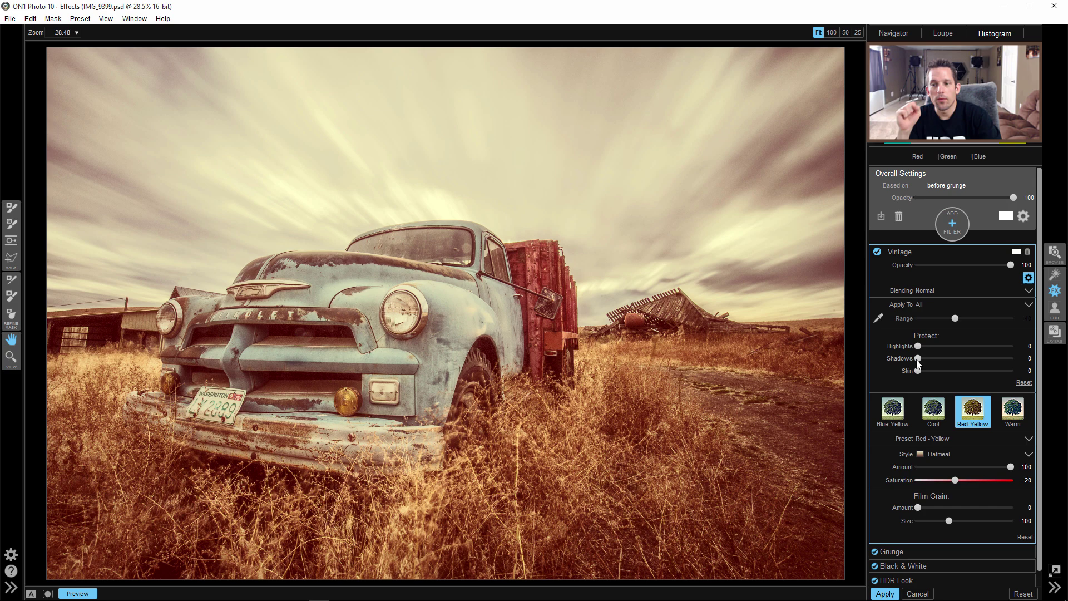
left_click_drag(918, 358, 962, 358)
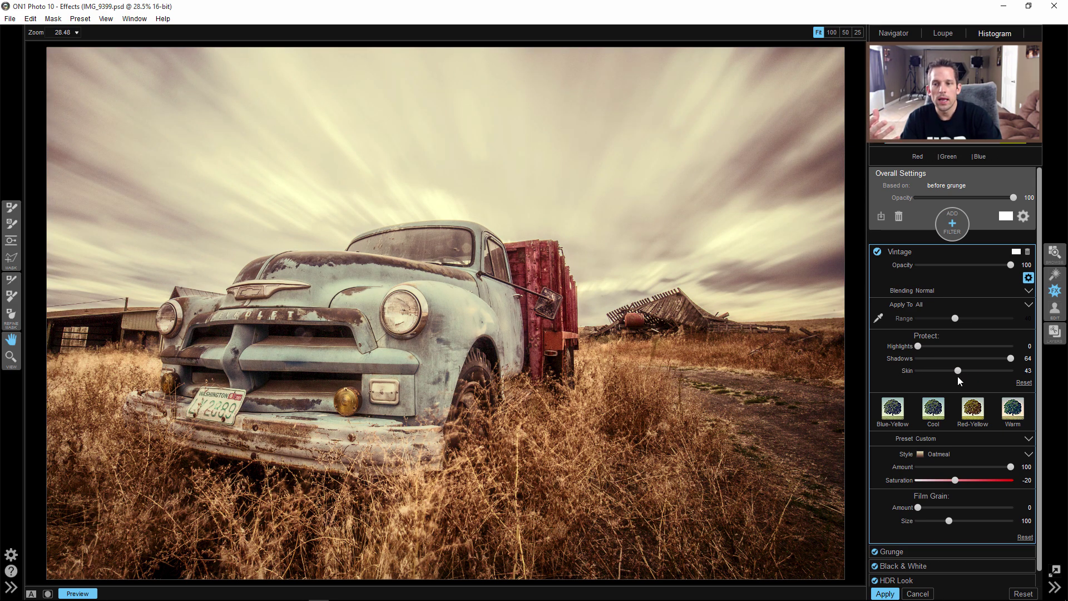
left_click_drag(966, 372, 968, 374)
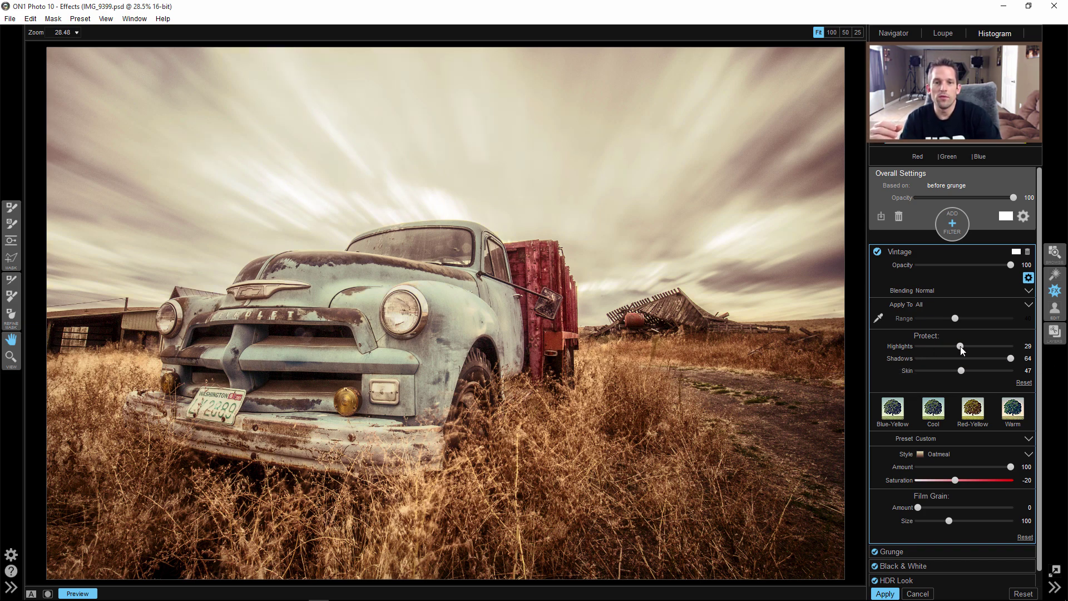
left_click_drag(961, 350, 944, 350)
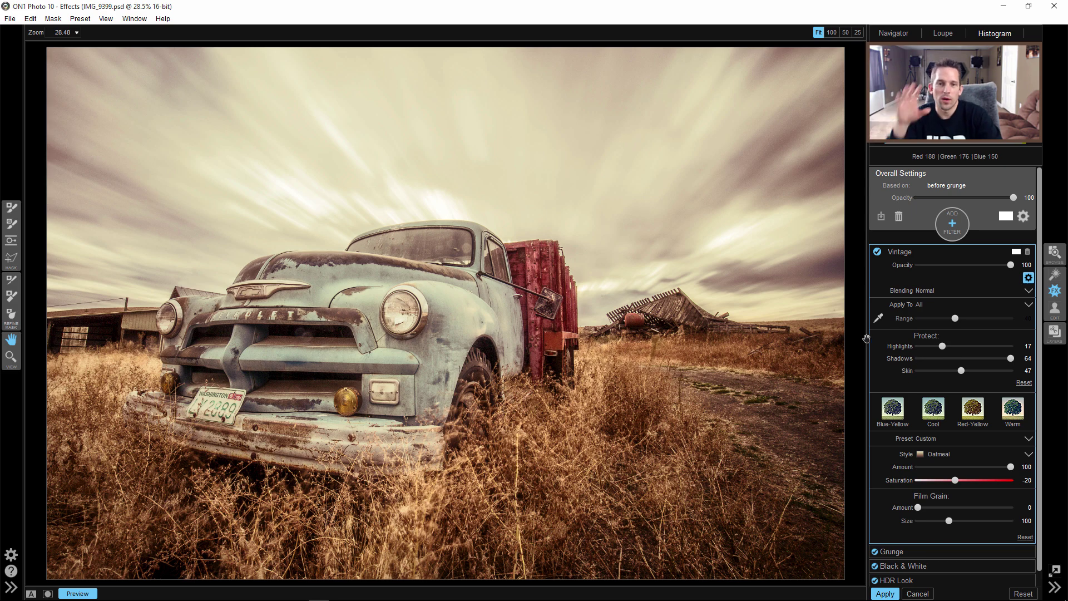
left_click_drag(942, 345, 918, 346)
scroll(916, 391, "down", 1)
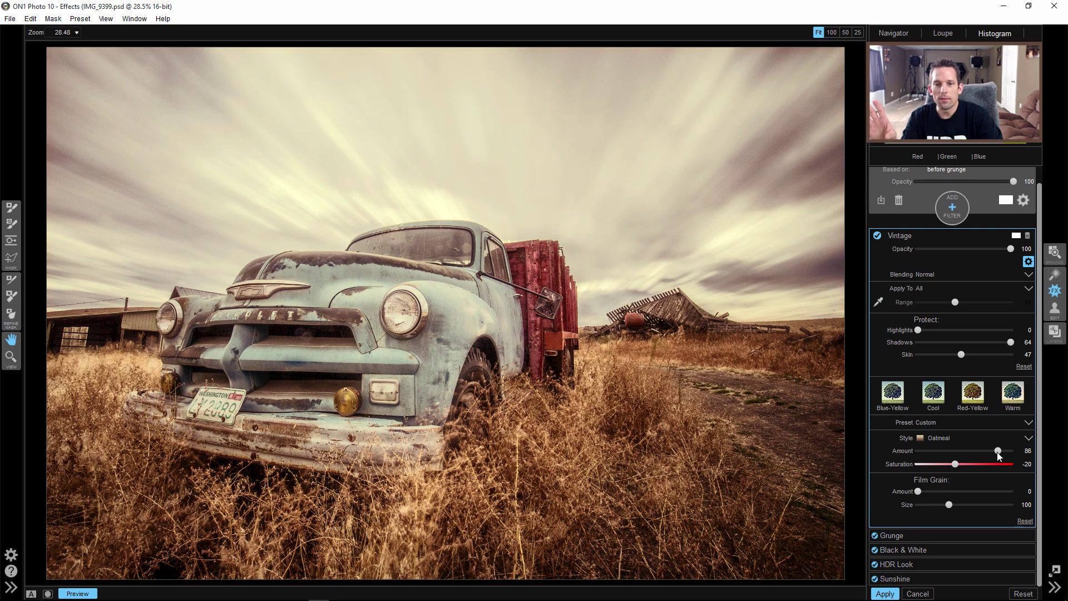
left_click_drag(997, 452, 976, 461)
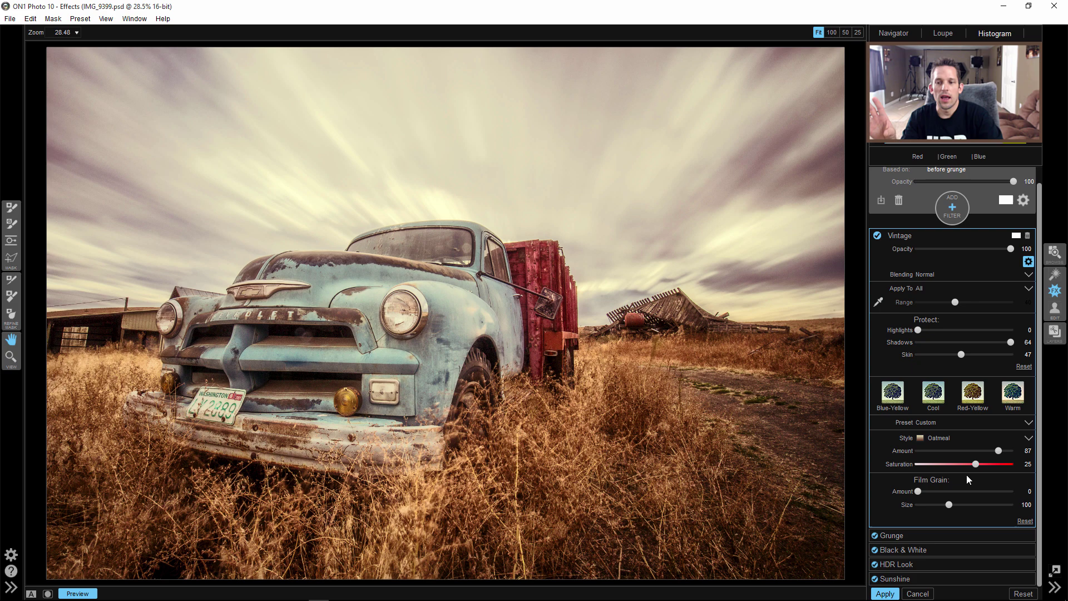
Collapse the Vintage filter, then toggle Preview to compare the truck photo with its original
left_click(910, 235)
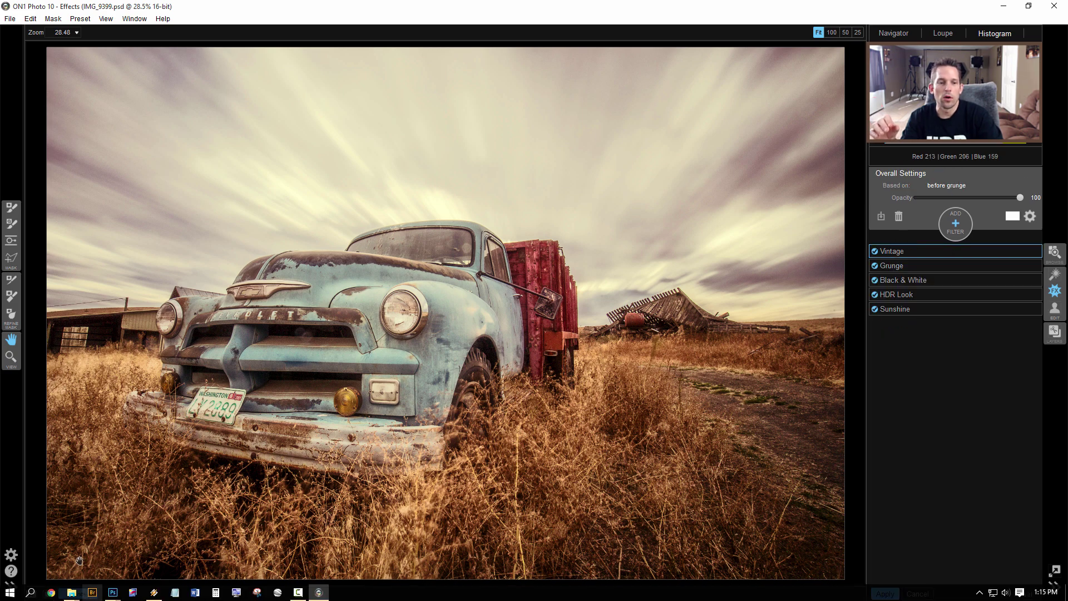
left_click(78, 592)
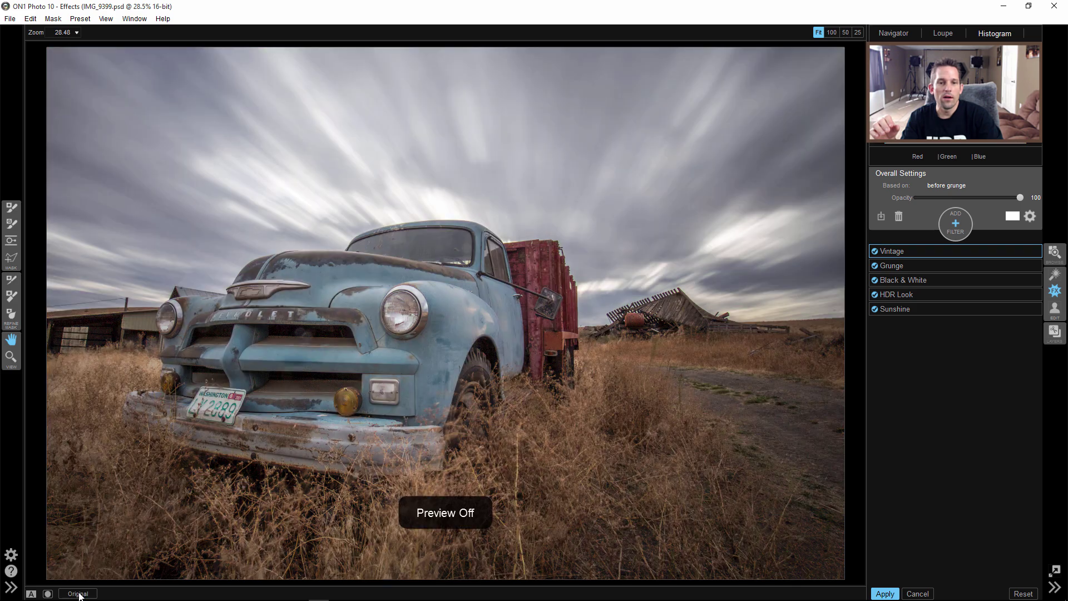
left_click(78, 593)
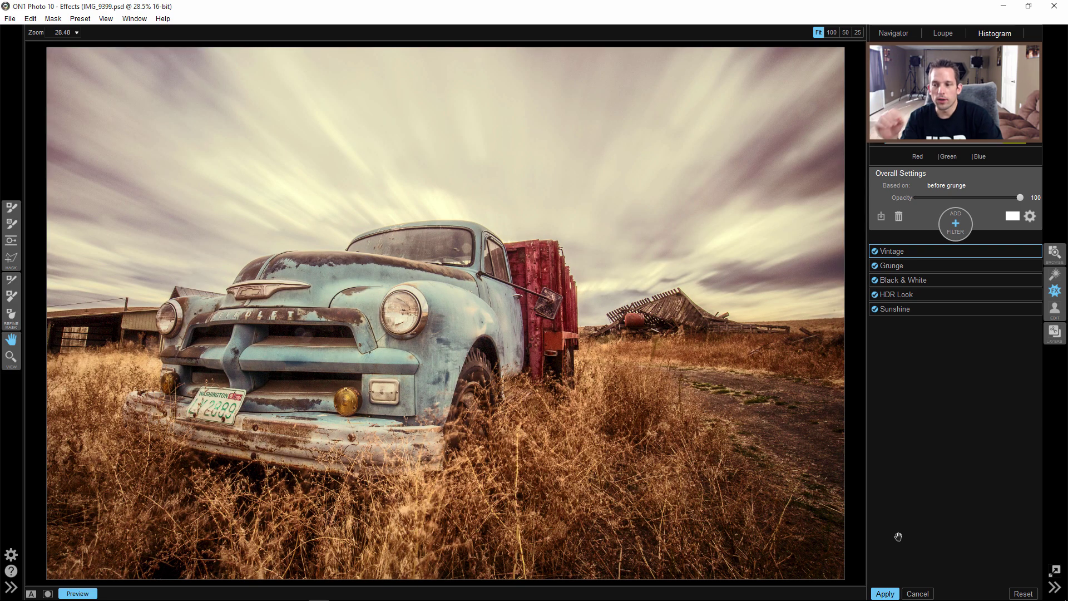